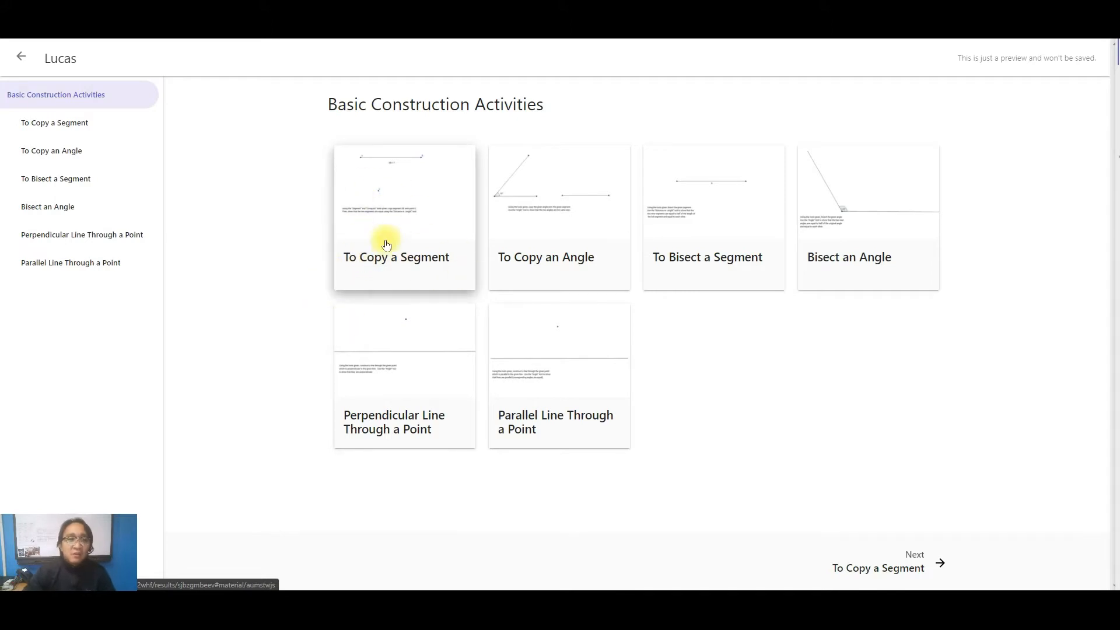
left_click(306, 259)
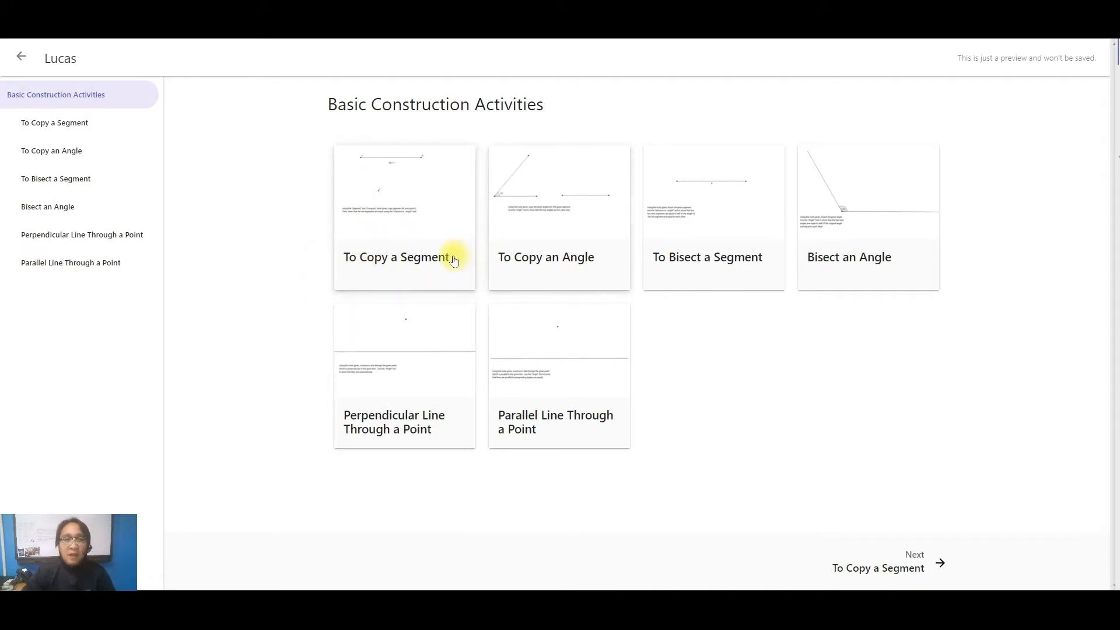
left_click(321, 270)
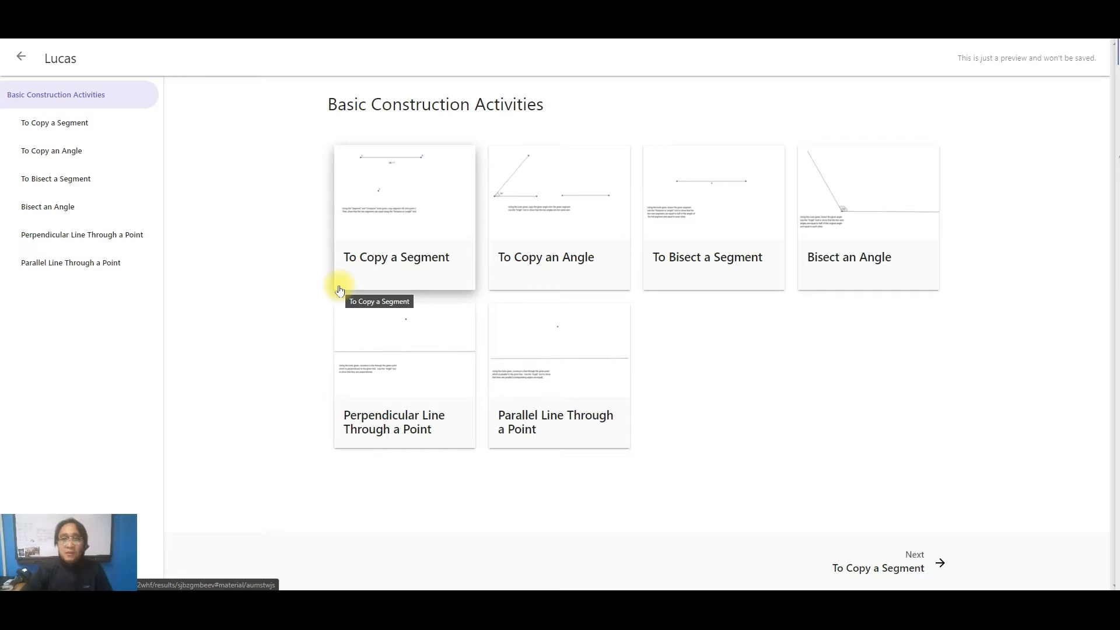
left_click(720, 342)
left_click(702, 348)
left_click(713, 348)
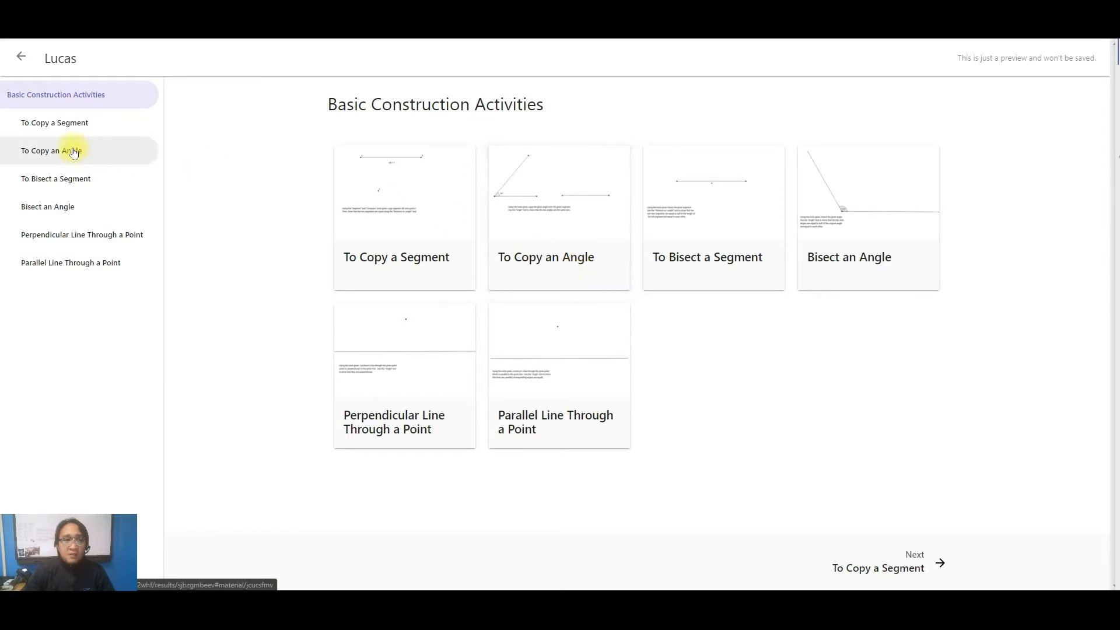
left_click(240, 222)
left_click(293, 306)
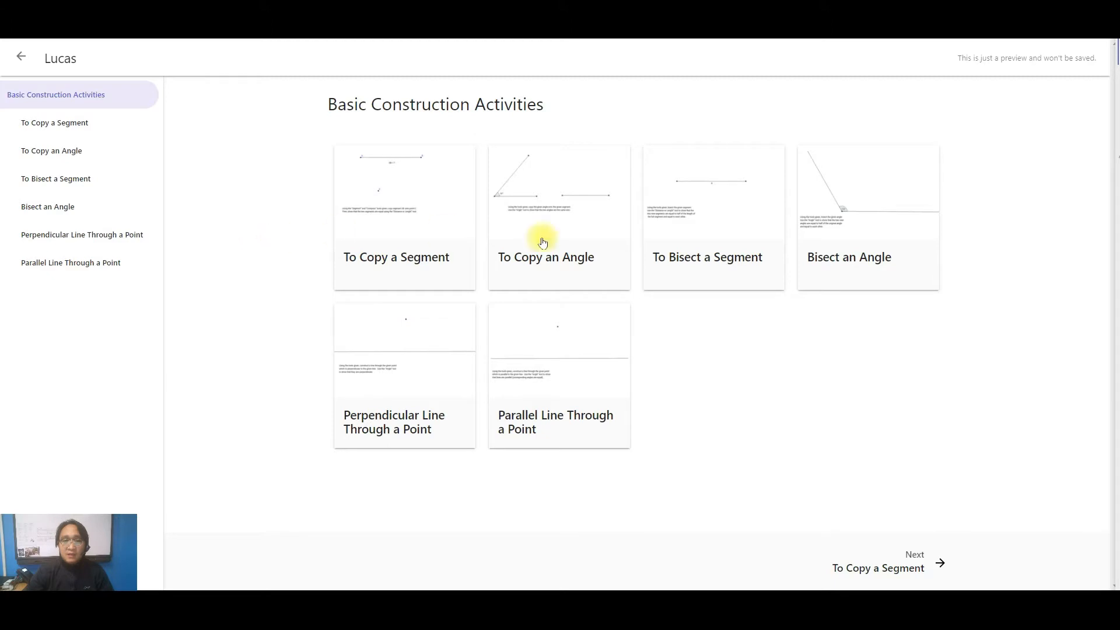
Step: Open the "To Copy an Angle" activity and read through its six construction instructions and Task 2
left_click(557, 269)
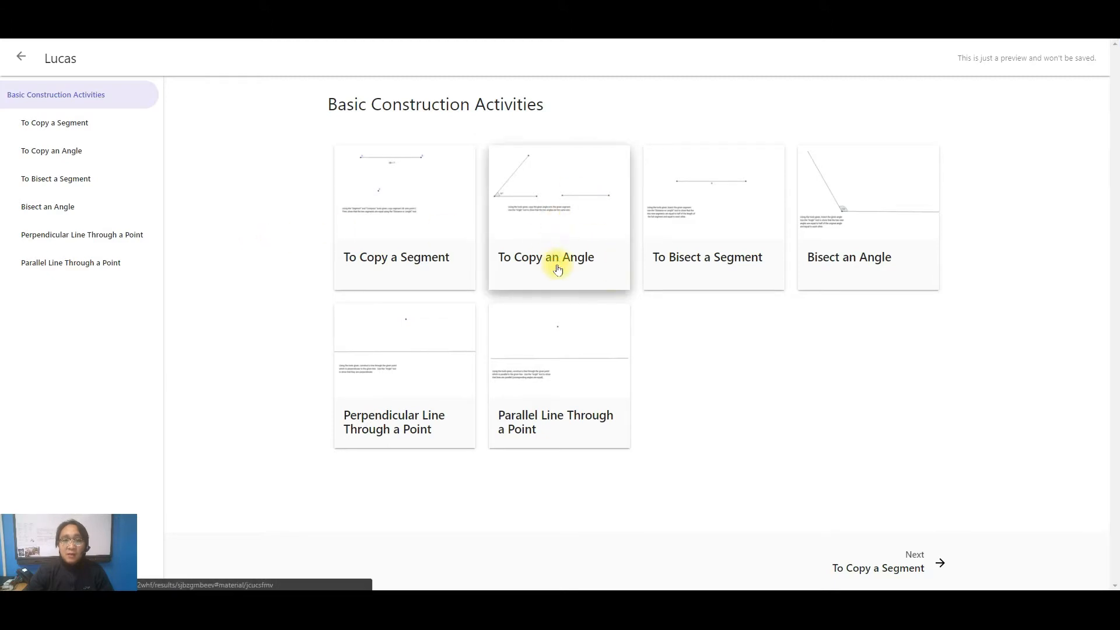
scroll(862, 274, "down", 2)
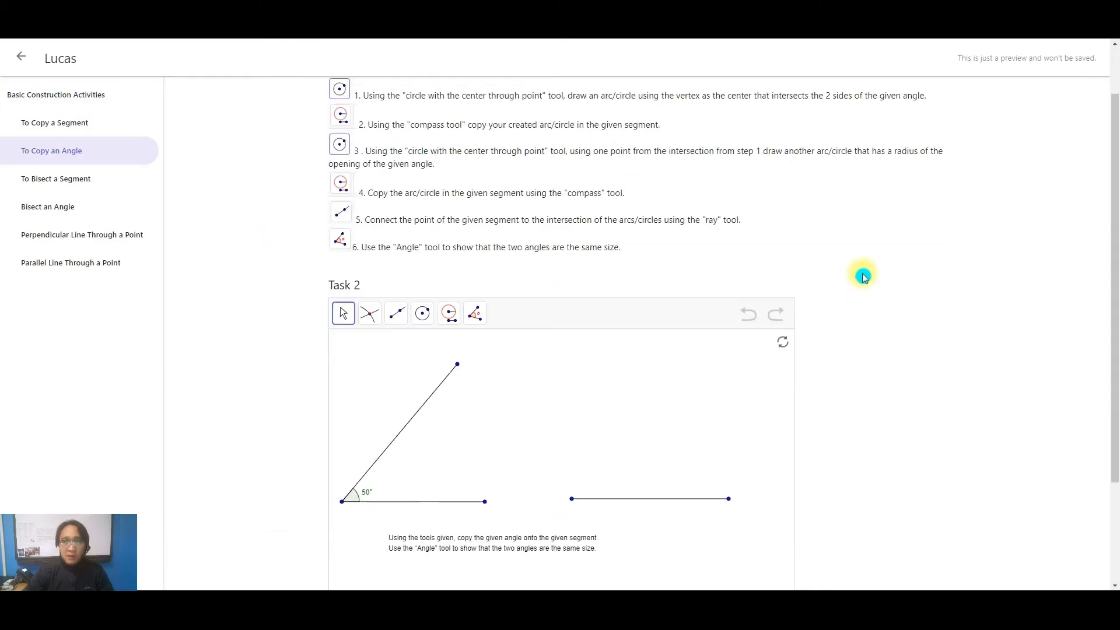
scroll(688, 265, "up", 2)
left_click(418, 321)
left_click(409, 122)
left_click(424, 330)
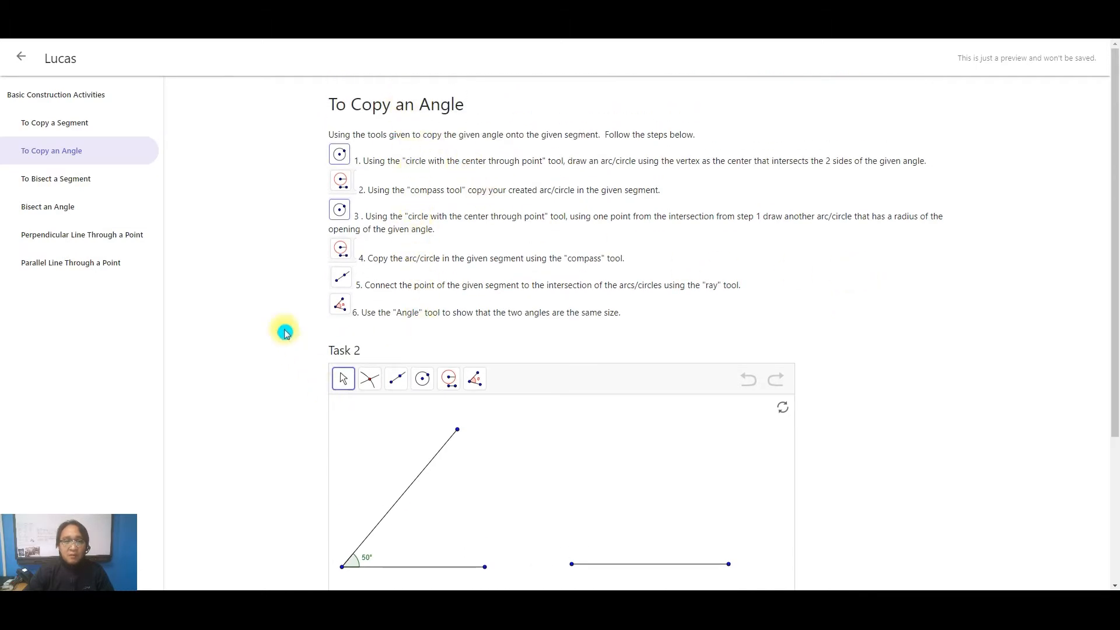
scroll(426, 274, "down", 3)
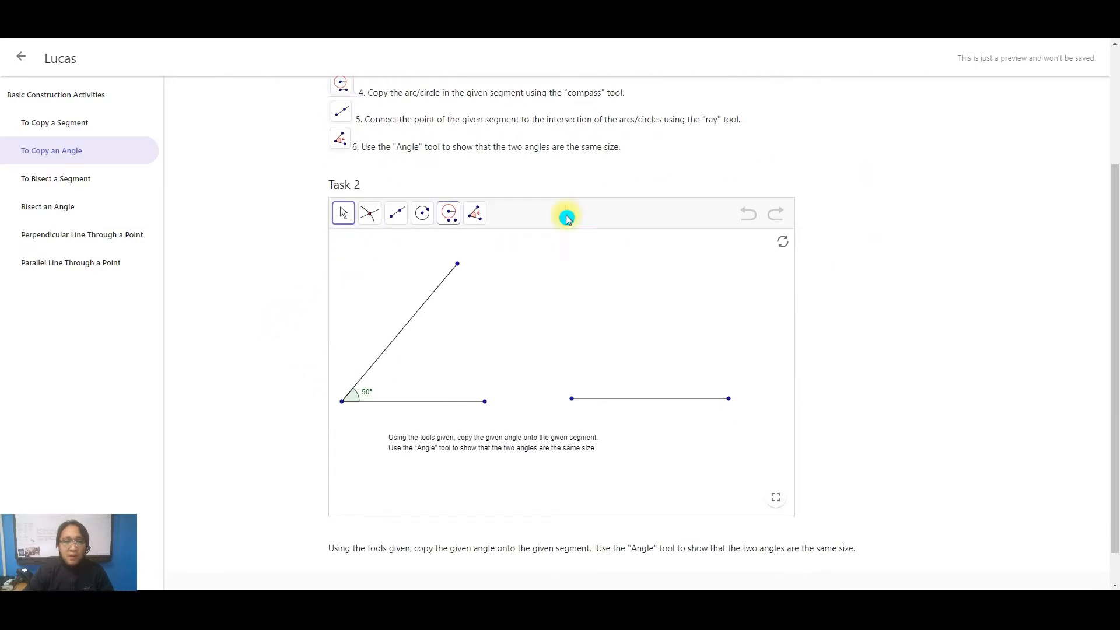
scroll(268, 275, "up", 3)
left_click(263, 277)
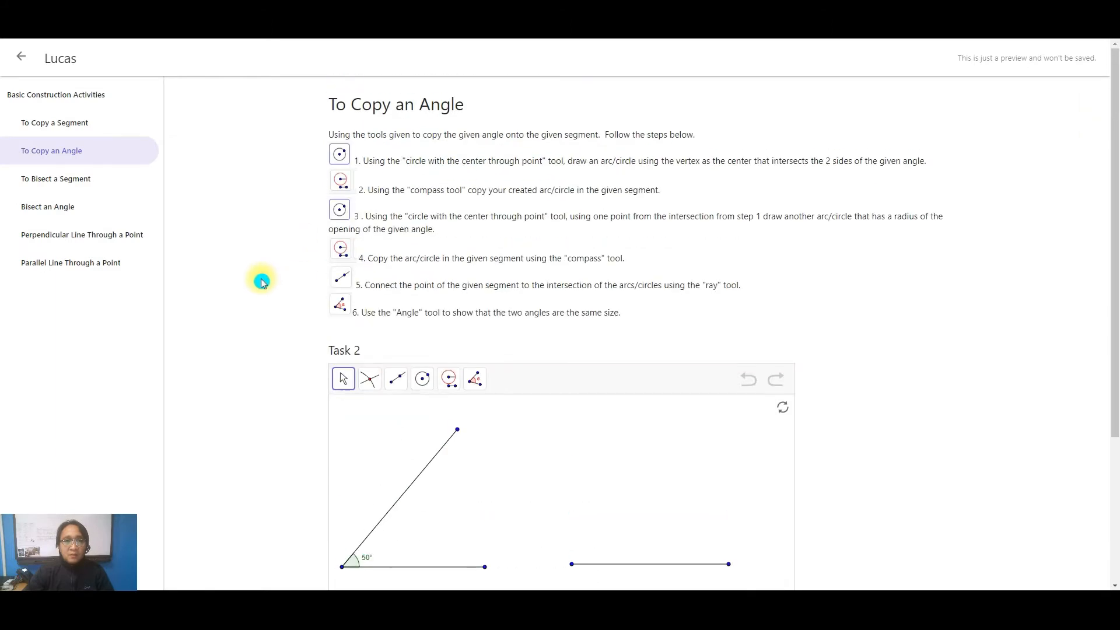
left_click(338, 155)
left_click(341, 154)
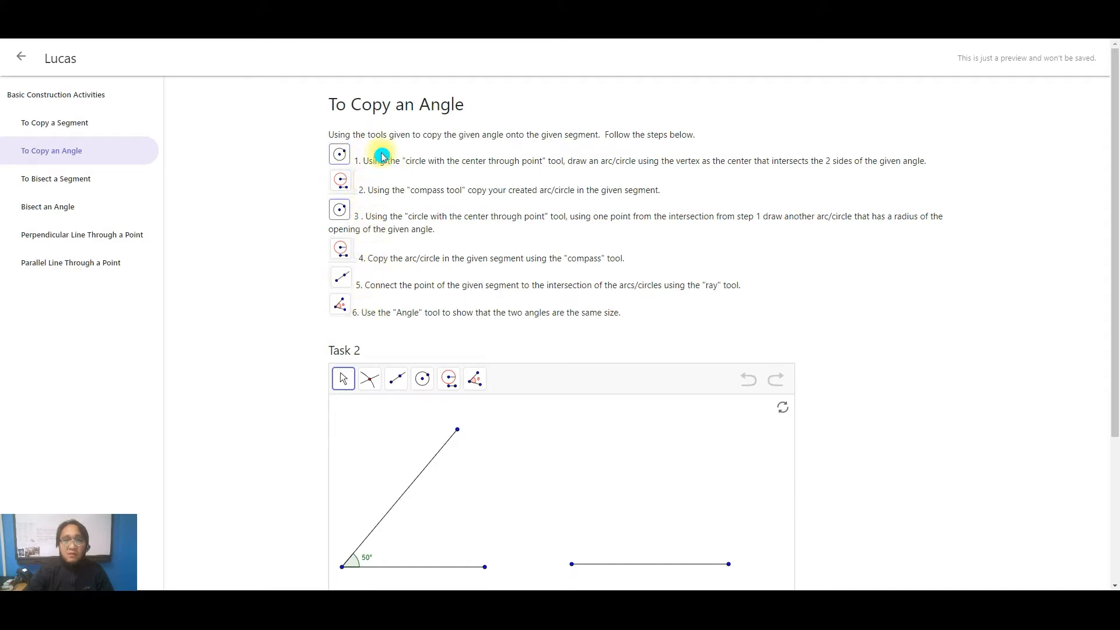
scroll(267, 175, "down", 1)
scroll(267, 175, "down", 2)
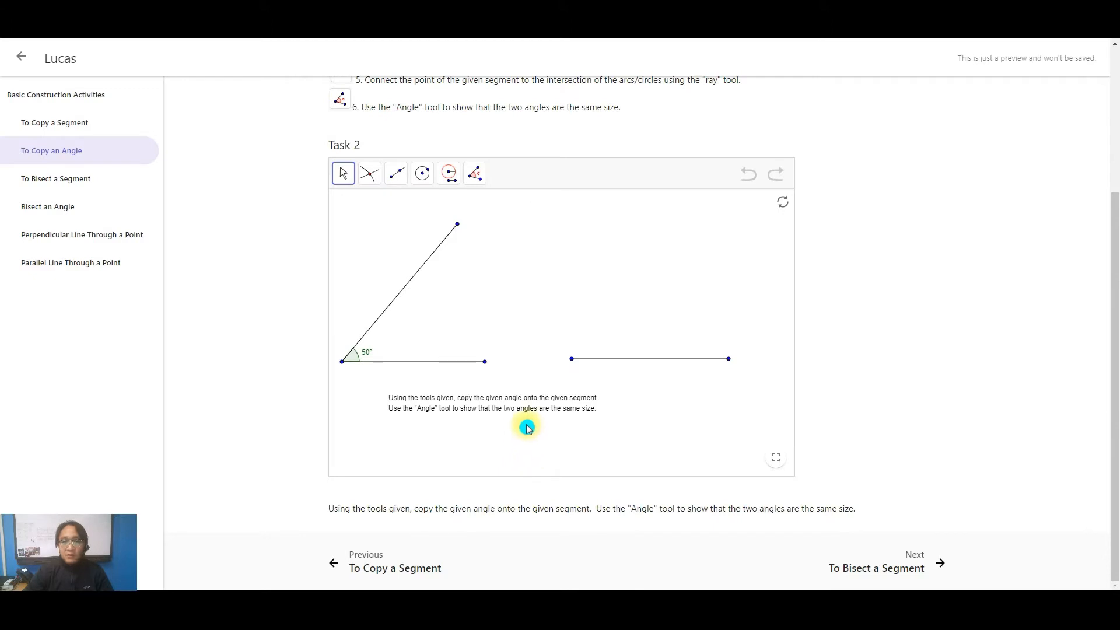
Step: Show the Task 2 applet in full screen with the angle and segment shifted lower in the view
left_click_drag(518, 317, 540, 325)
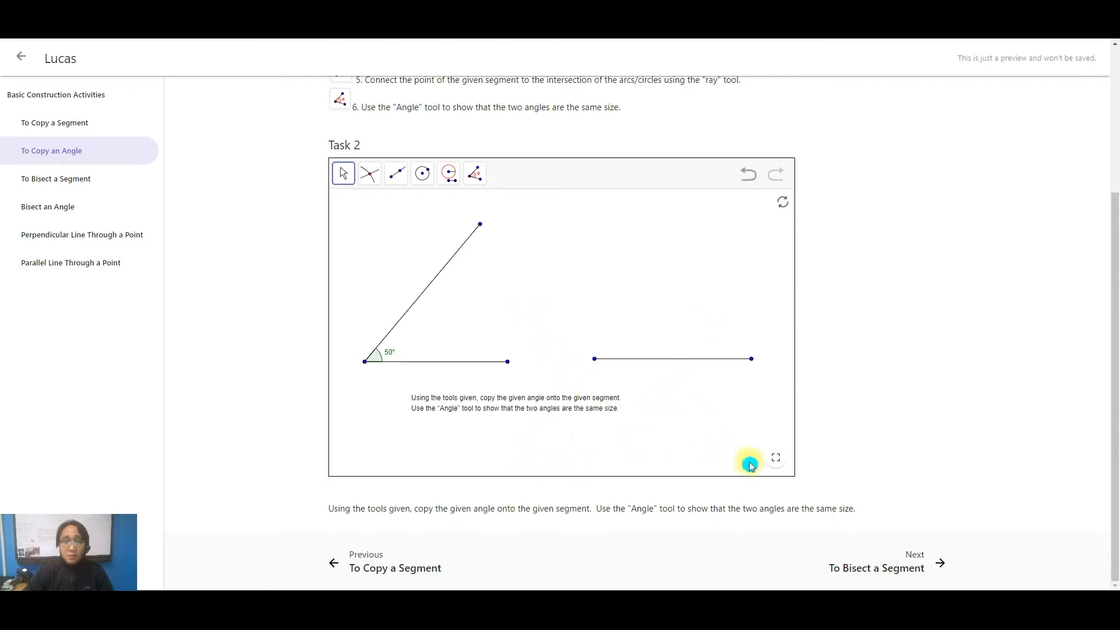
left_click(776, 457)
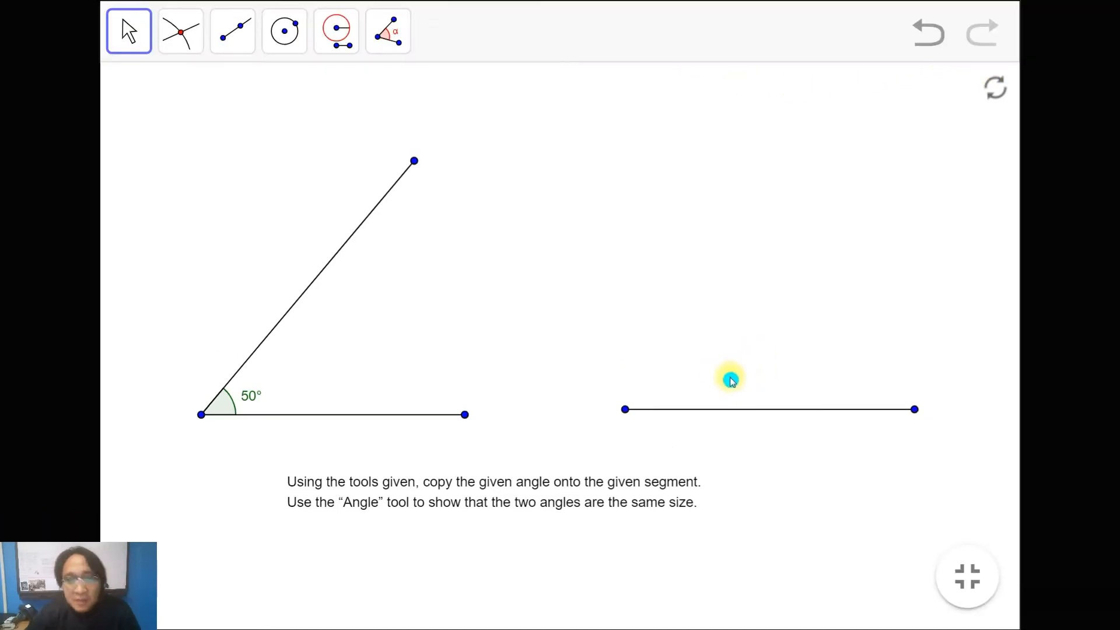
left_click_drag(517, 291, 529, 353)
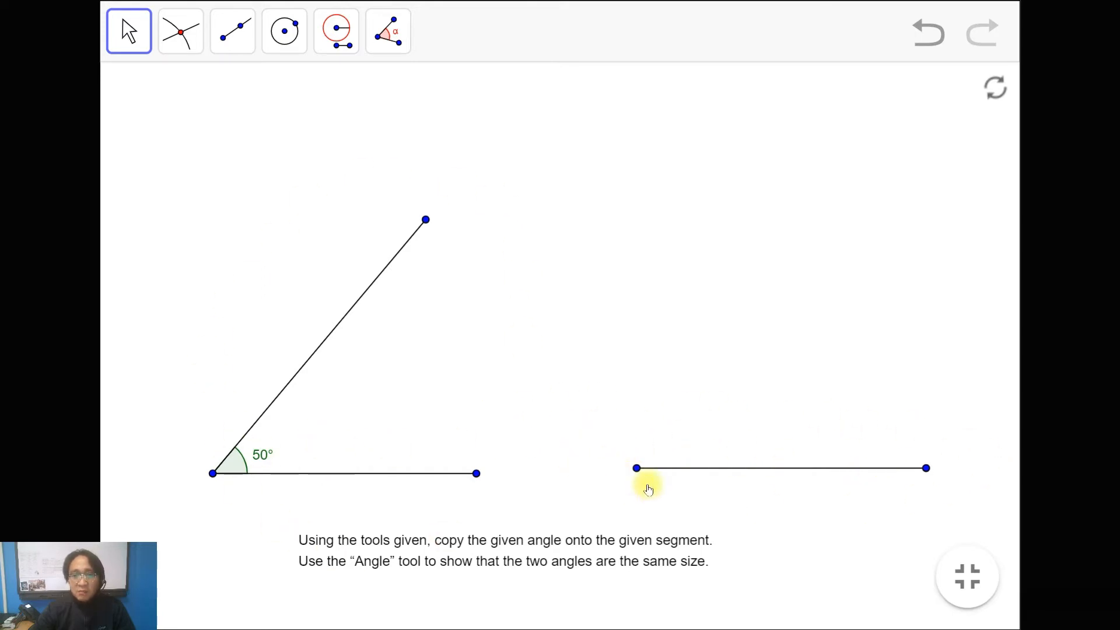
Step: Move the instruction text from below the figures to the empty area above the given angle
left_click_drag(448, 555, 258, 96)
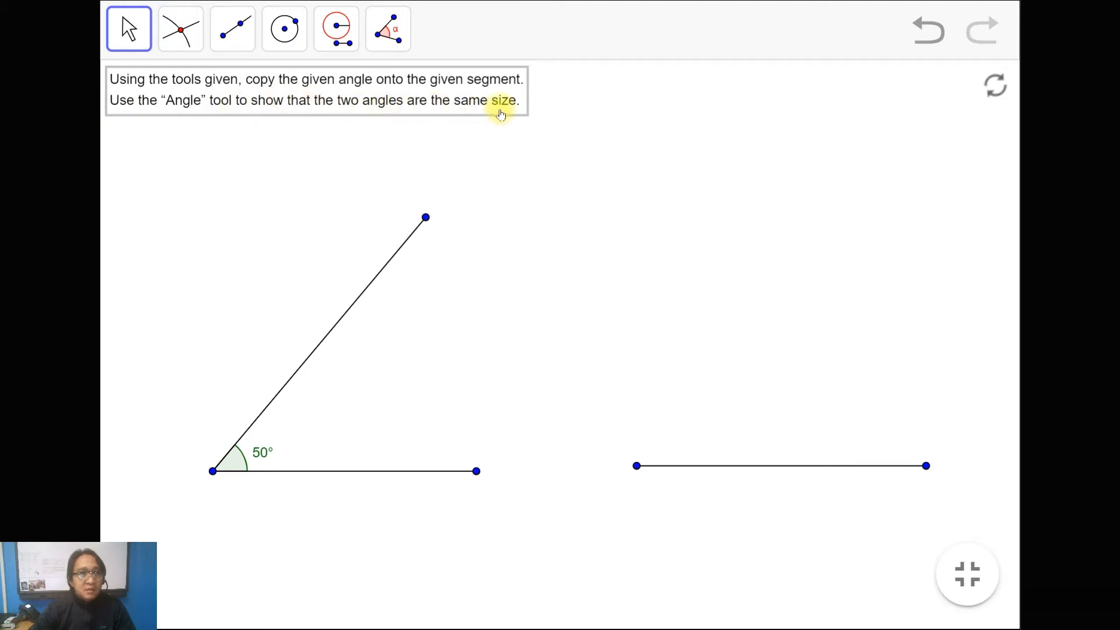
left_click_drag(577, 302, 583, 337)
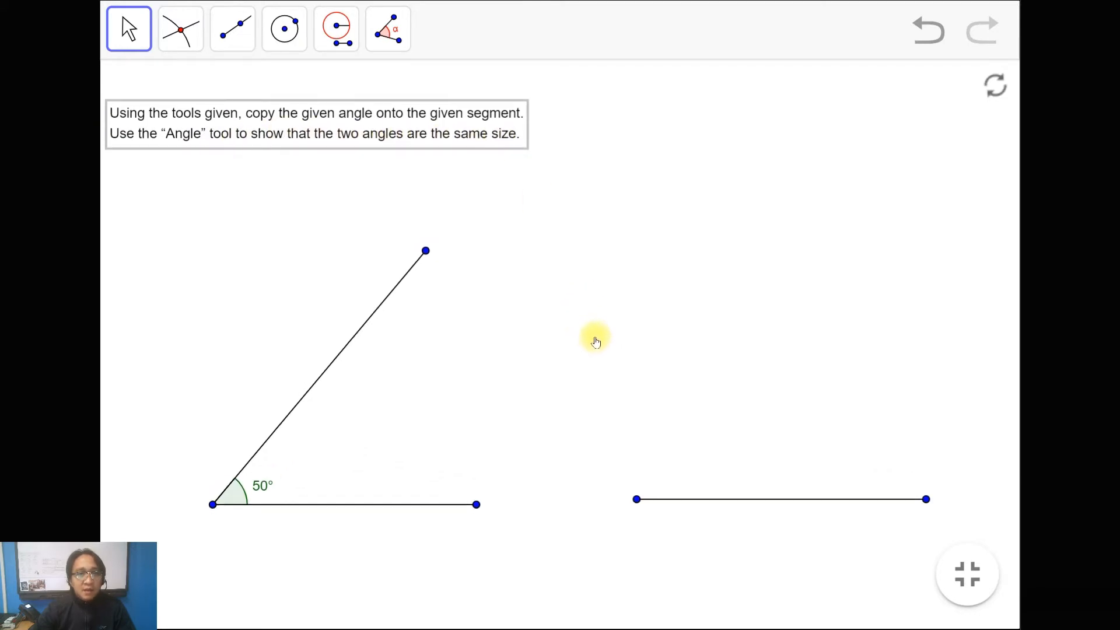
left_click_drag(392, 145, 389, 123)
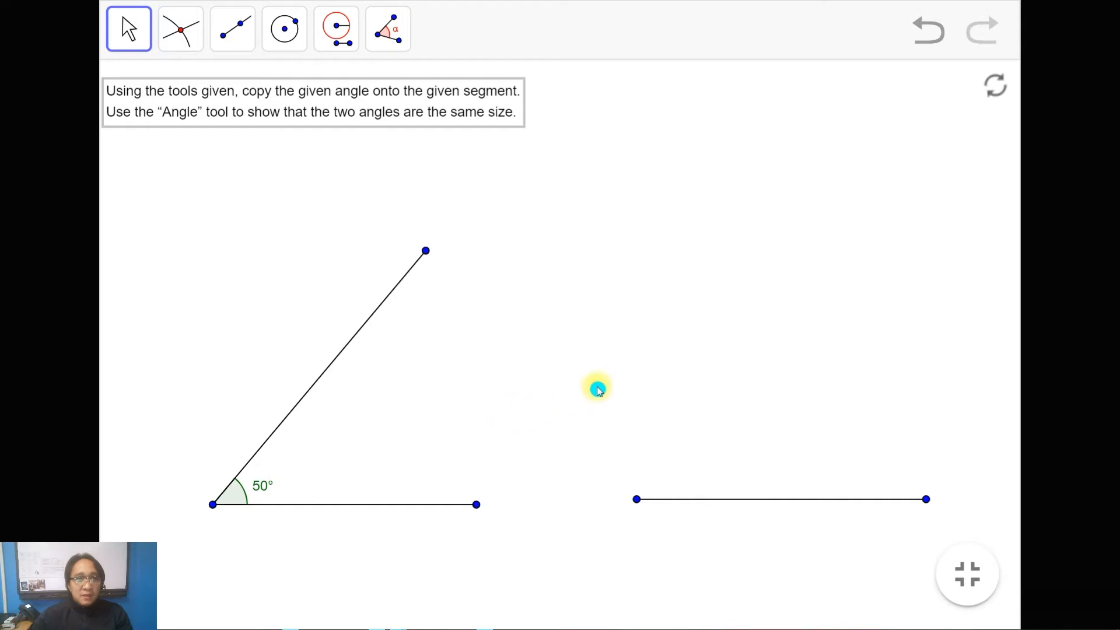
mouse_move(552, 387)
left_mouse_down()
mouse_move(547, 405)
mouse_move(547, 392)
left_mouse_up()
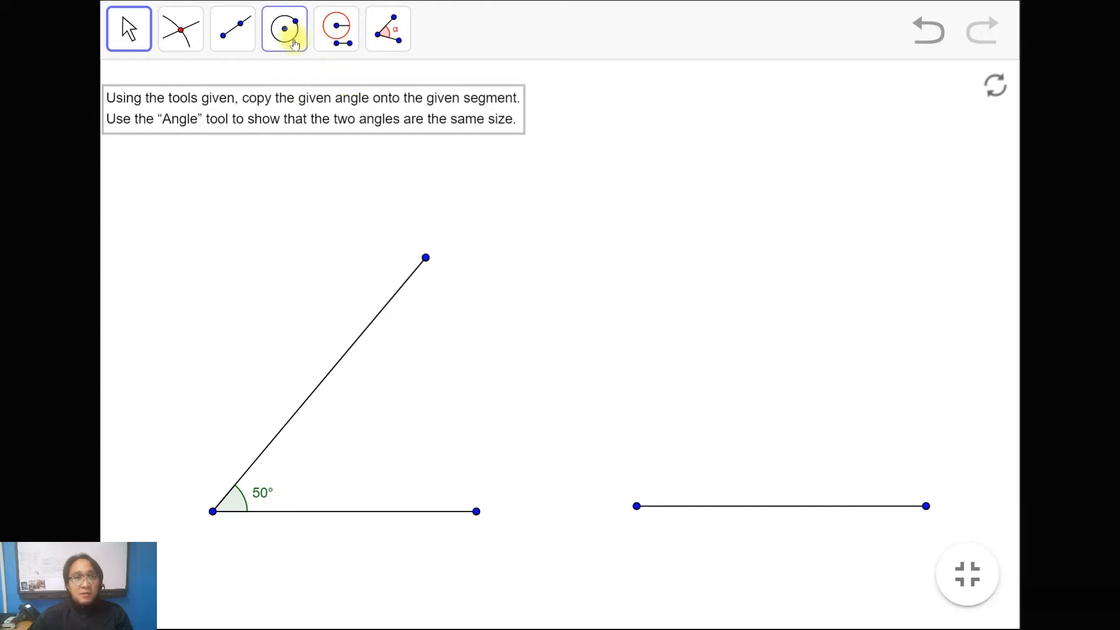
Step: Examine the names of the available construction tools, including Move, Intersect, Compass and Angle, leaving the drawing without stray points
left_click(280, 29)
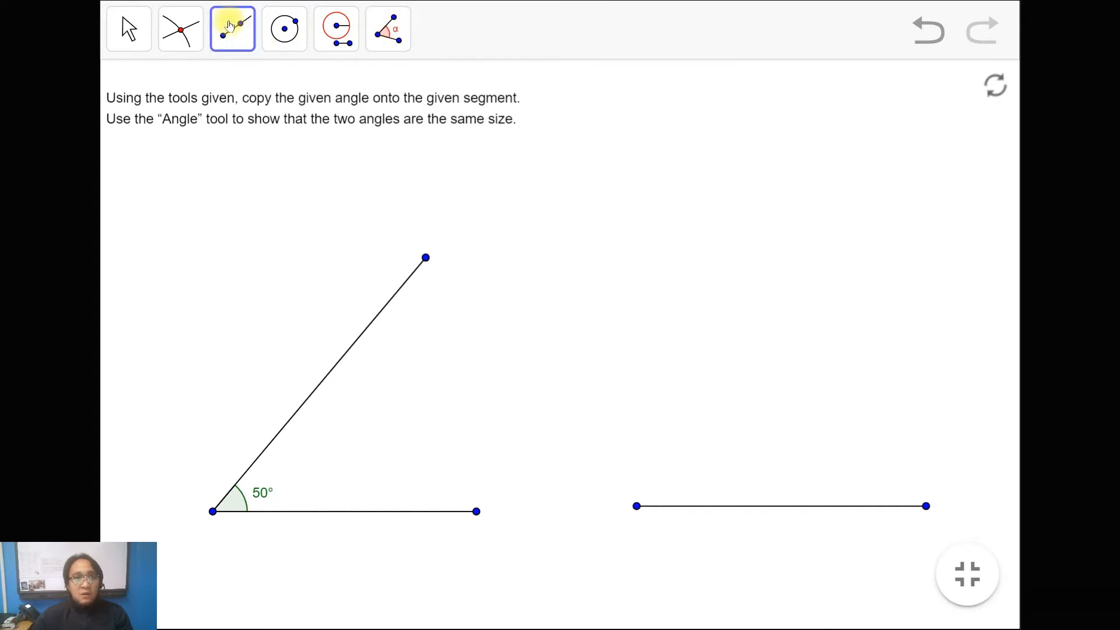
left_click(123, 36)
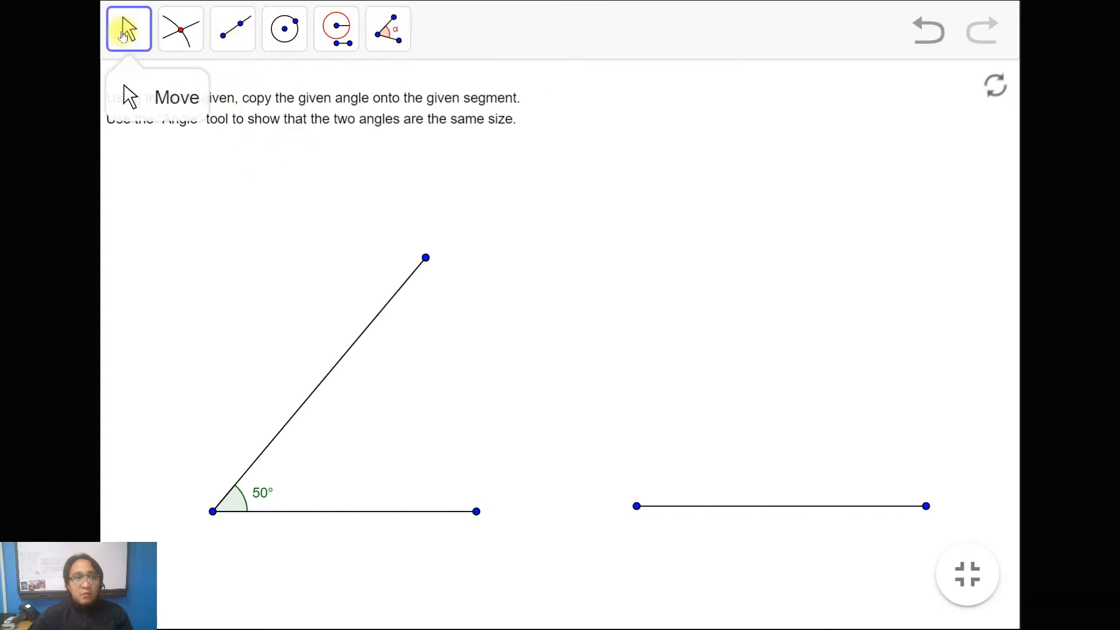
left_click(180, 32)
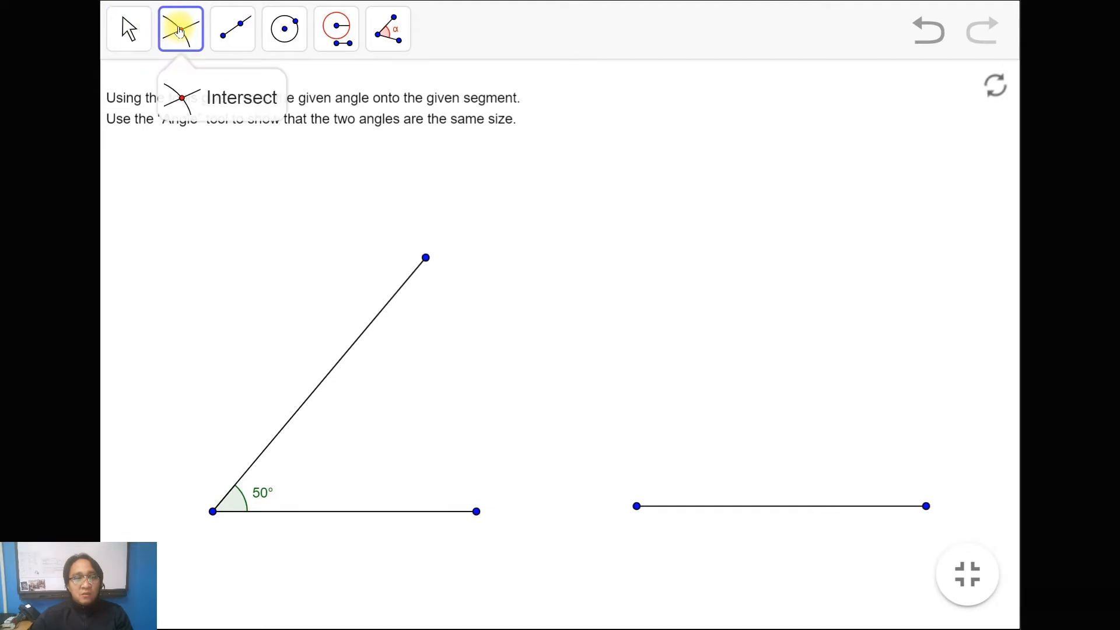
left_click(232, 29)
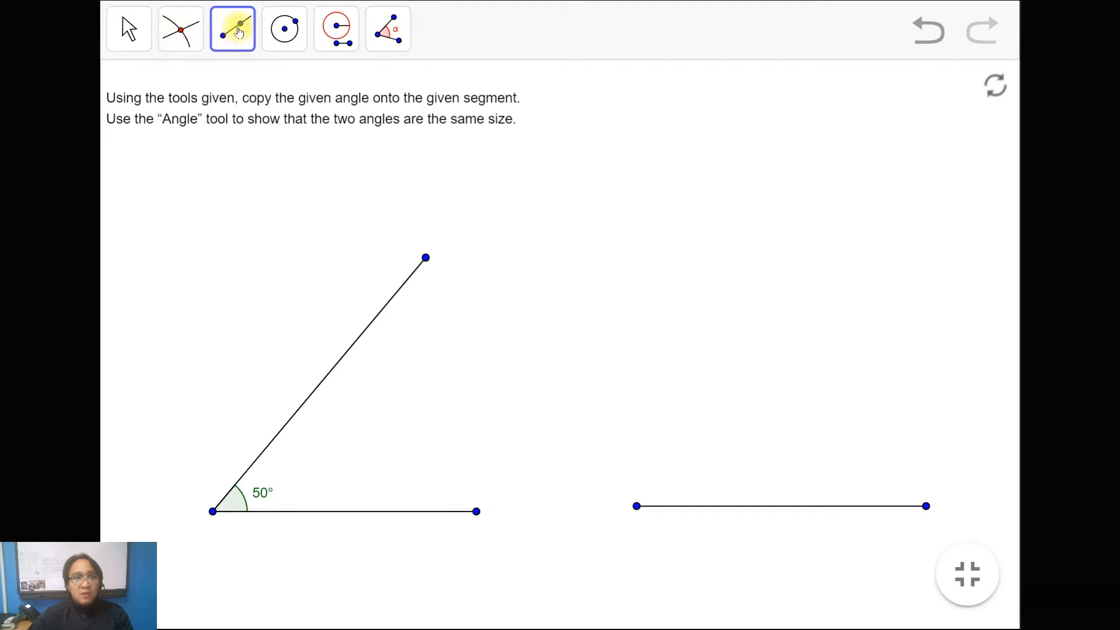
left_click(285, 32)
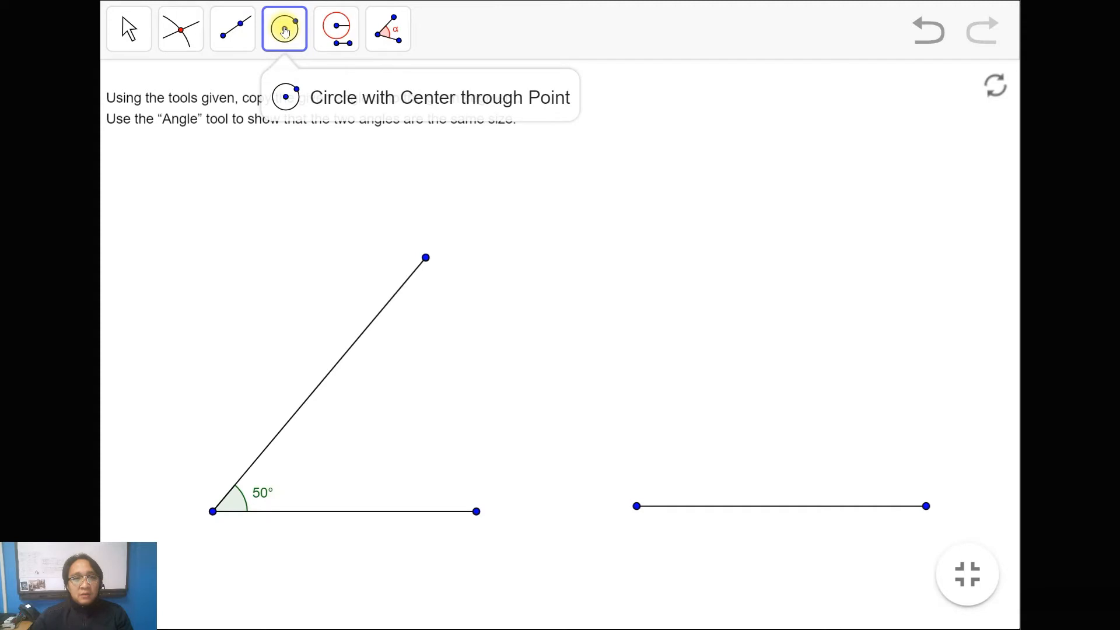
left_click(339, 32)
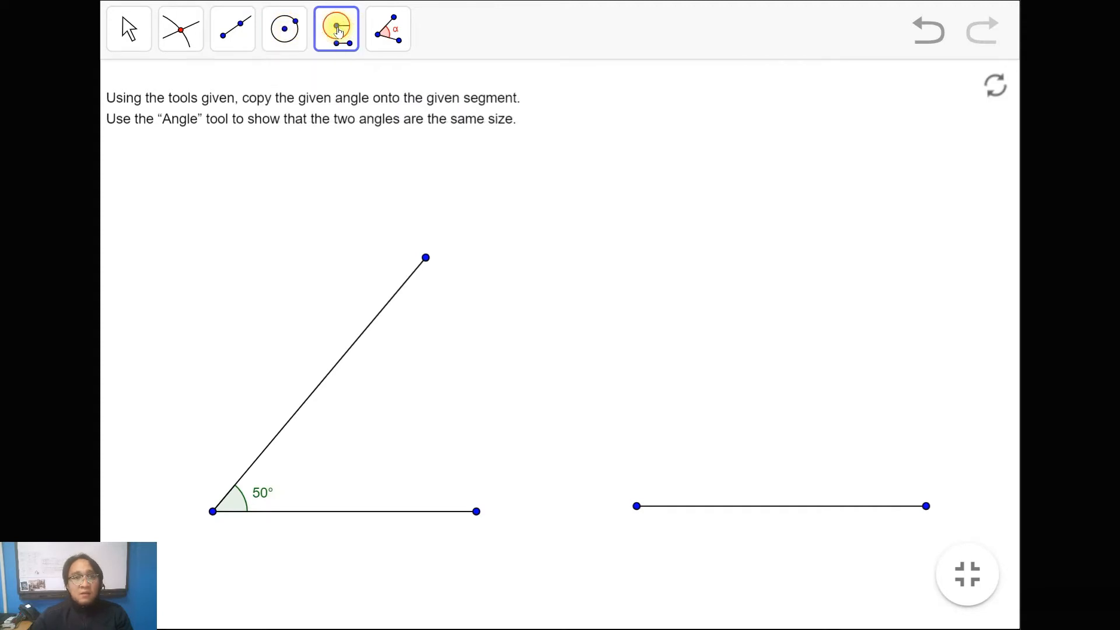
left_click(339, 32)
left_click(384, 33)
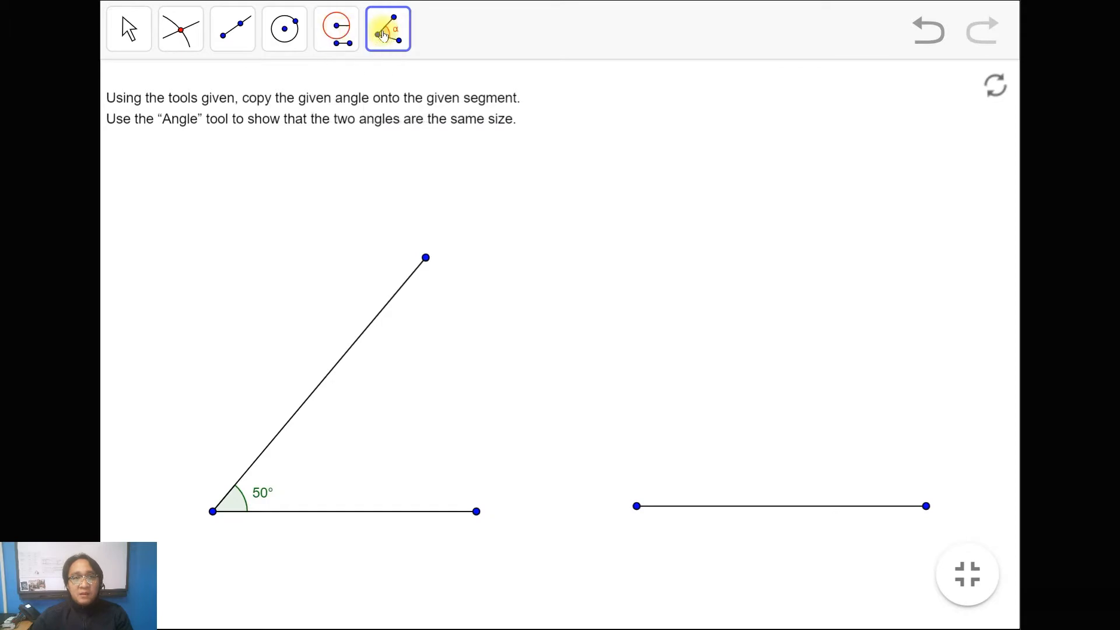
left_click(383, 33)
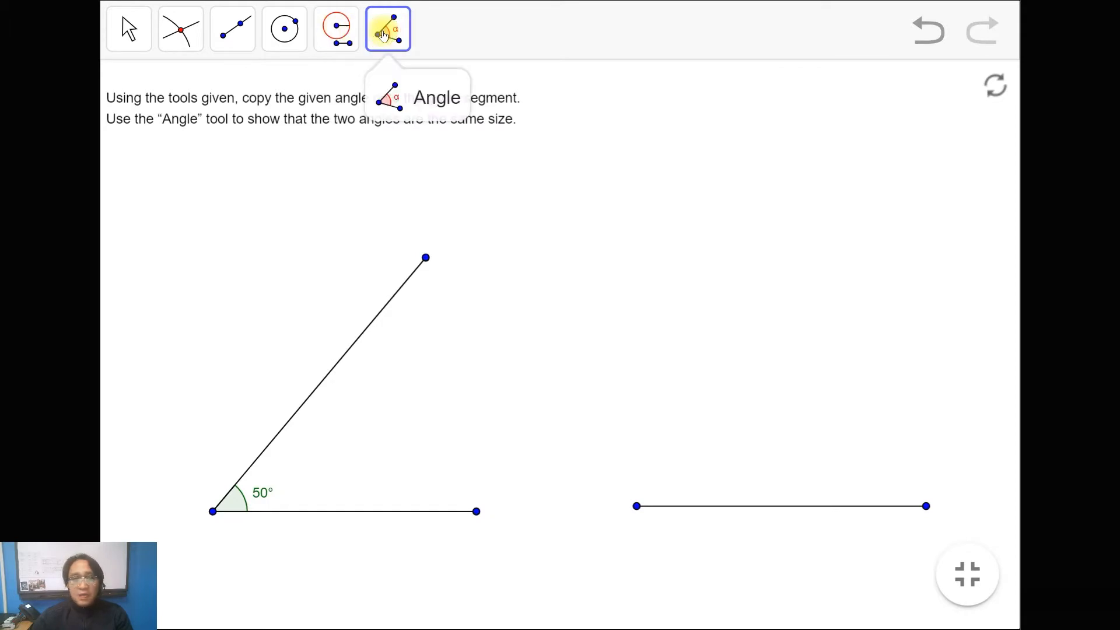
left_click(251, 201)
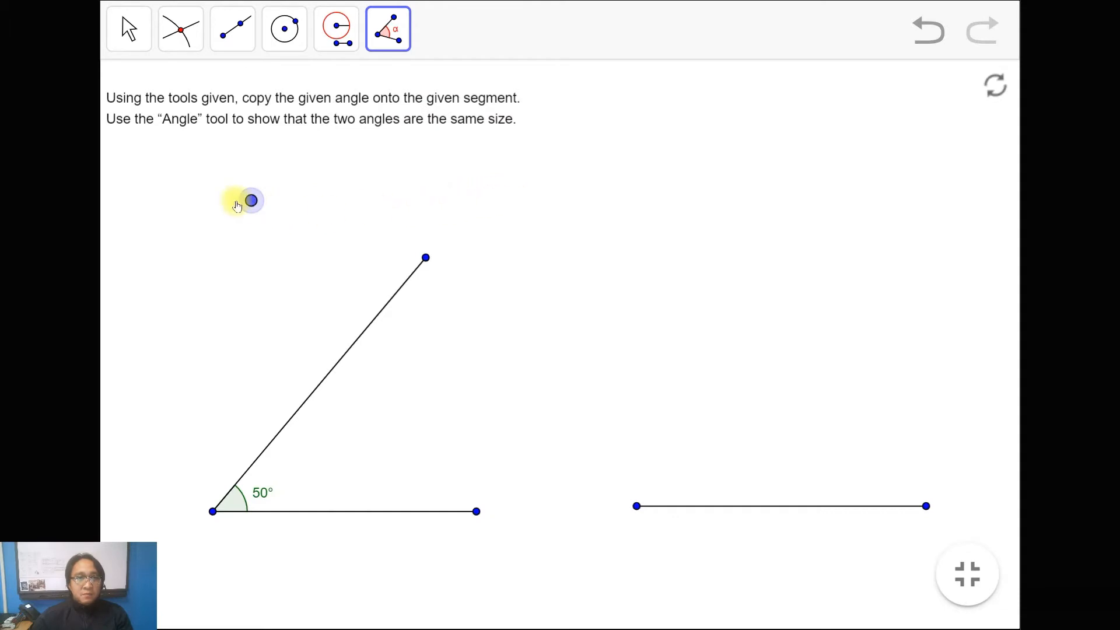
left_click(928, 30)
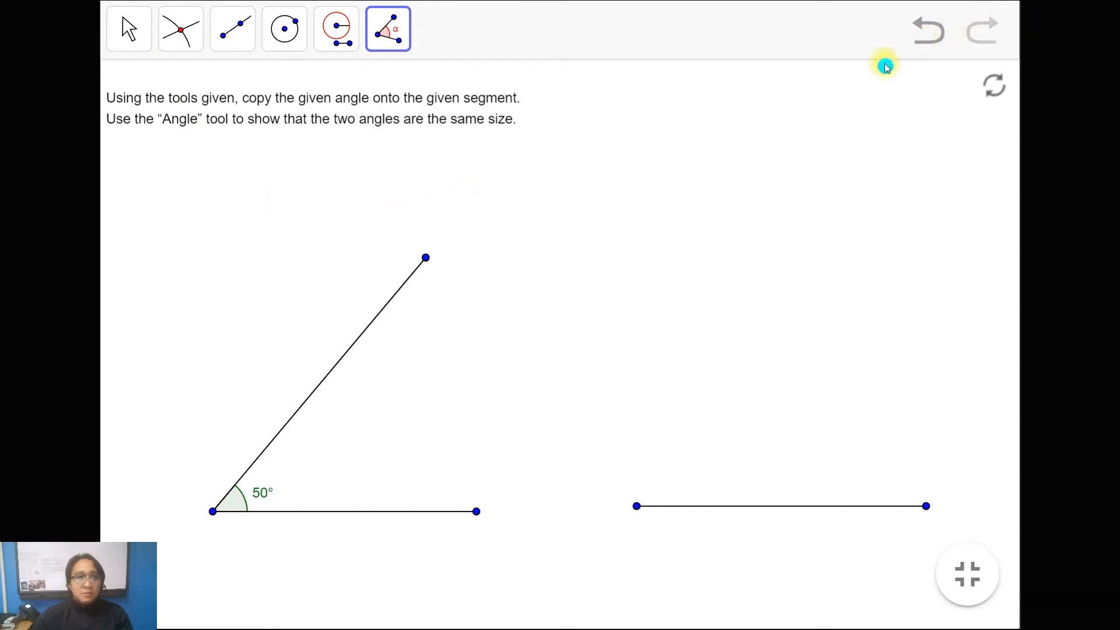
Step: Draw a circle centred on the angle's vertex through a point on its horizontal side, and mark its intersections with both sides
left_click(284, 36)
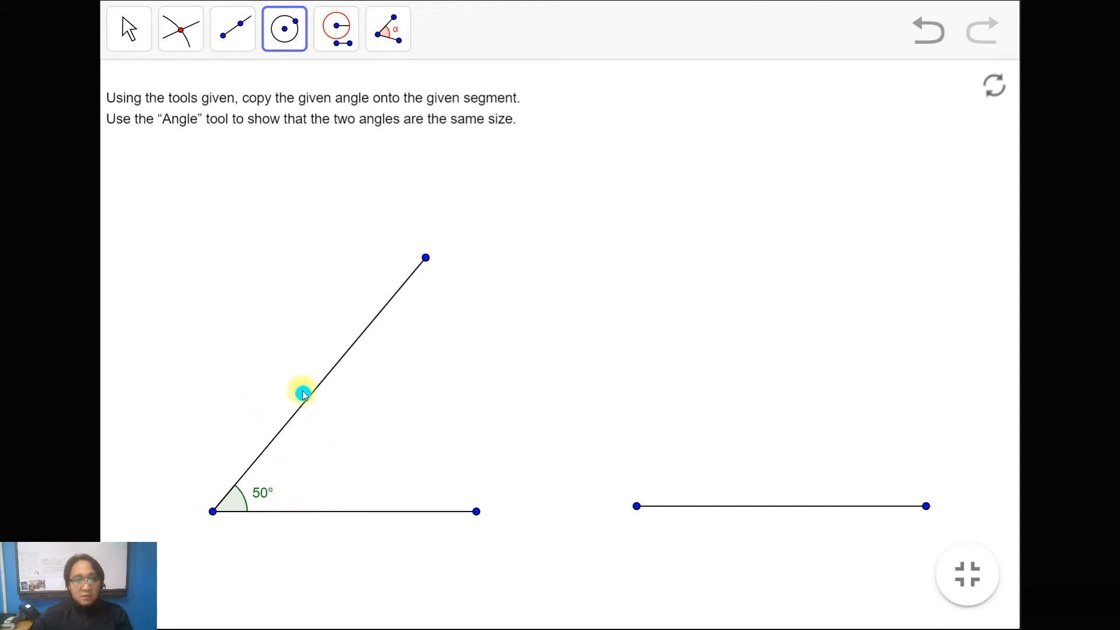
left_click(212, 512)
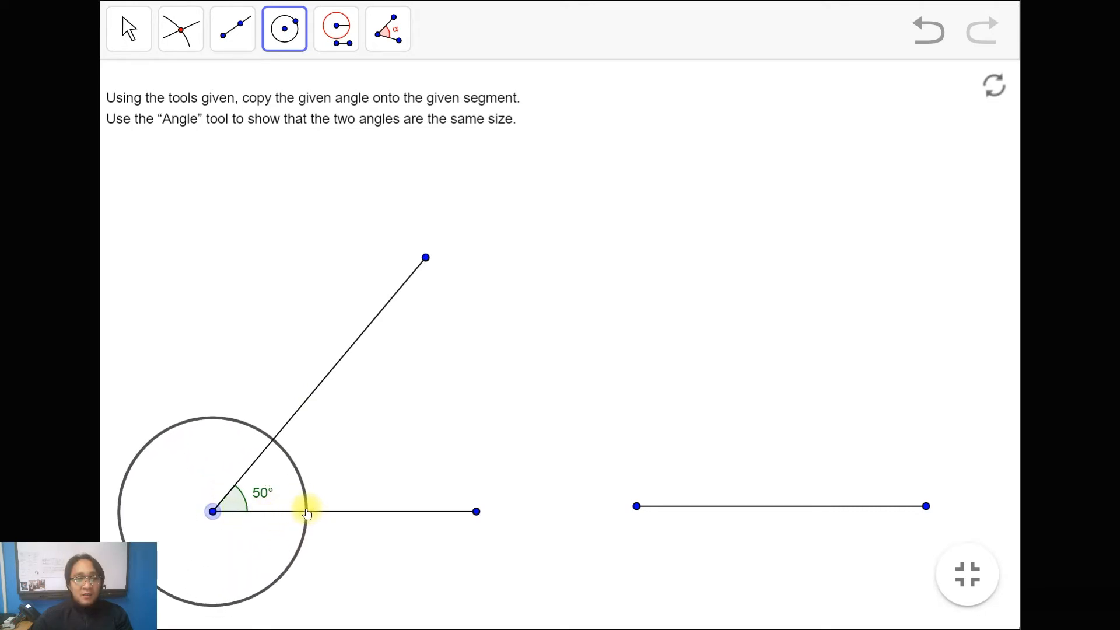
left_click(308, 513)
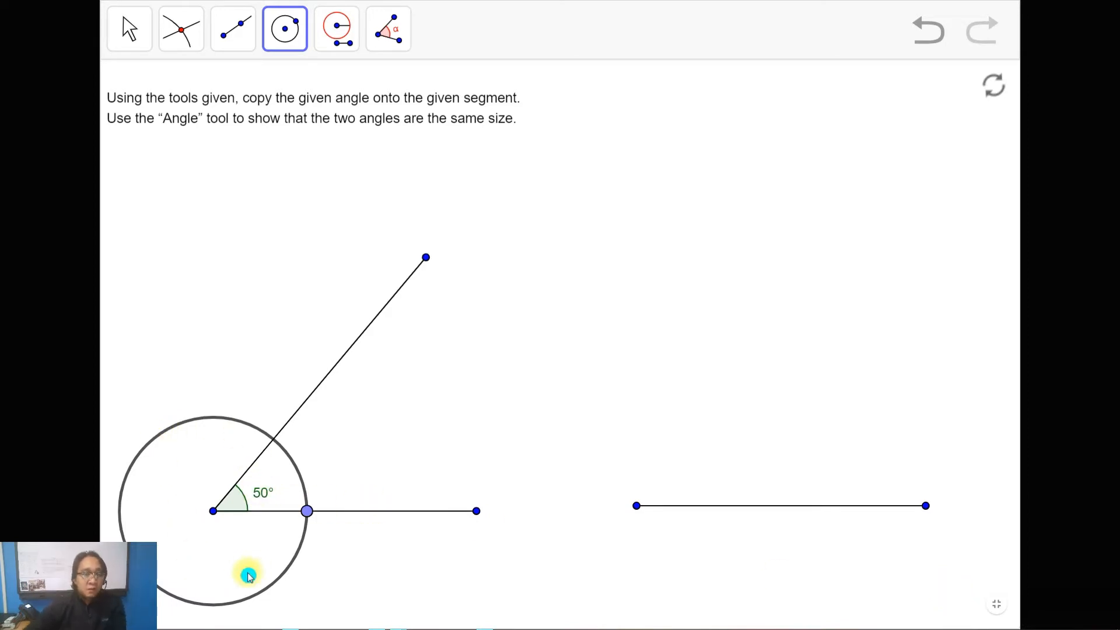
left_click(180, 29)
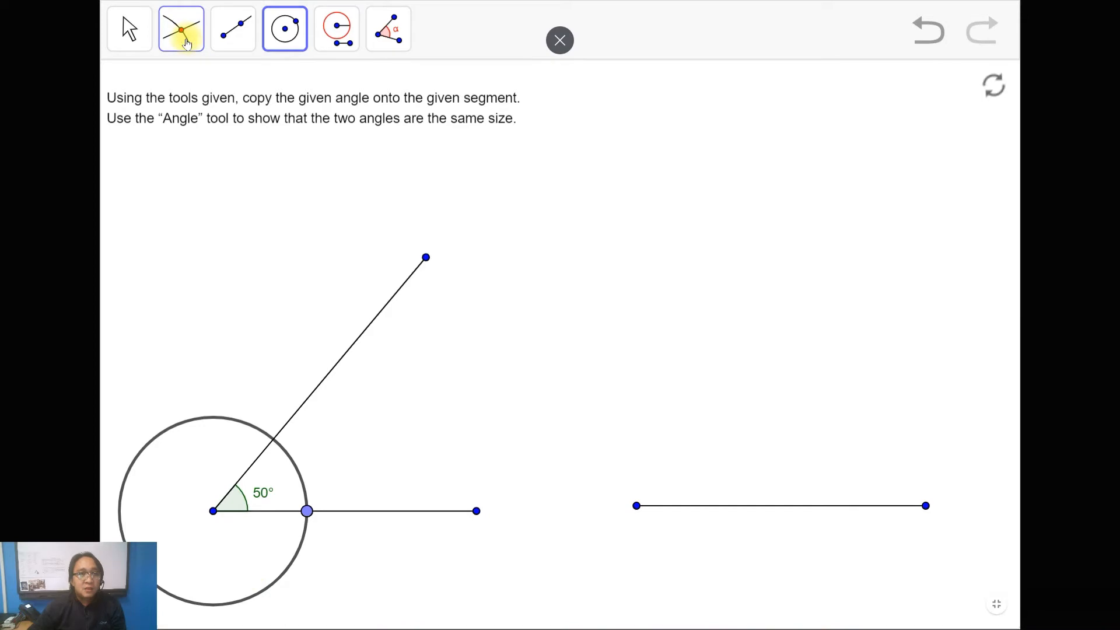
left_click(274, 441)
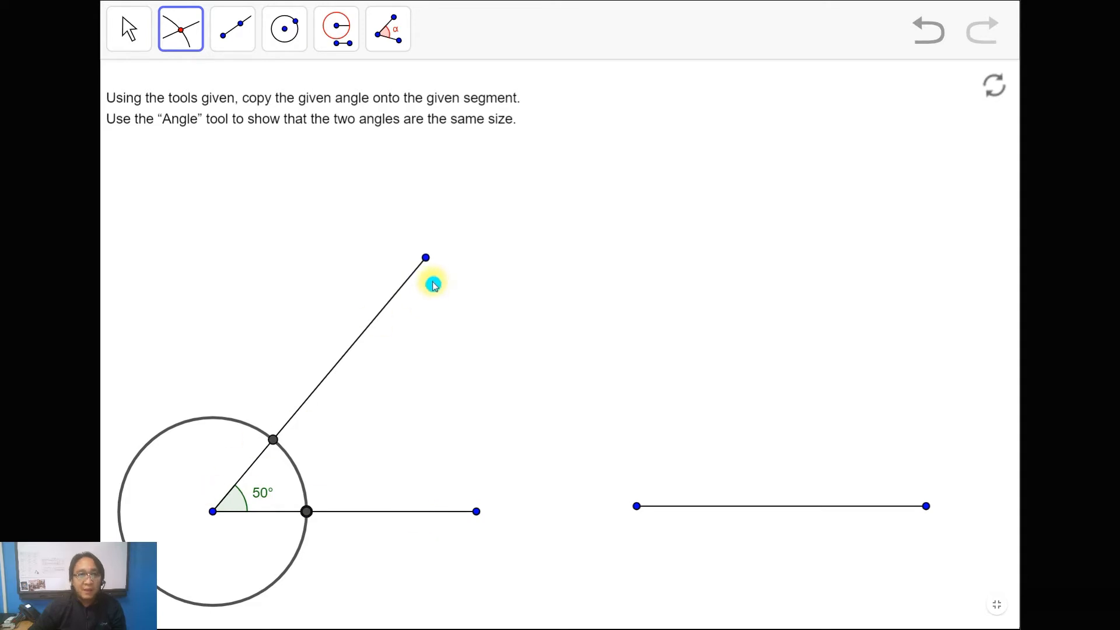
Step: Use Compass to copy the first circle's radius to the given segment's right endpoint, and mark where the new circle crosses the segment
left_click(334, 30)
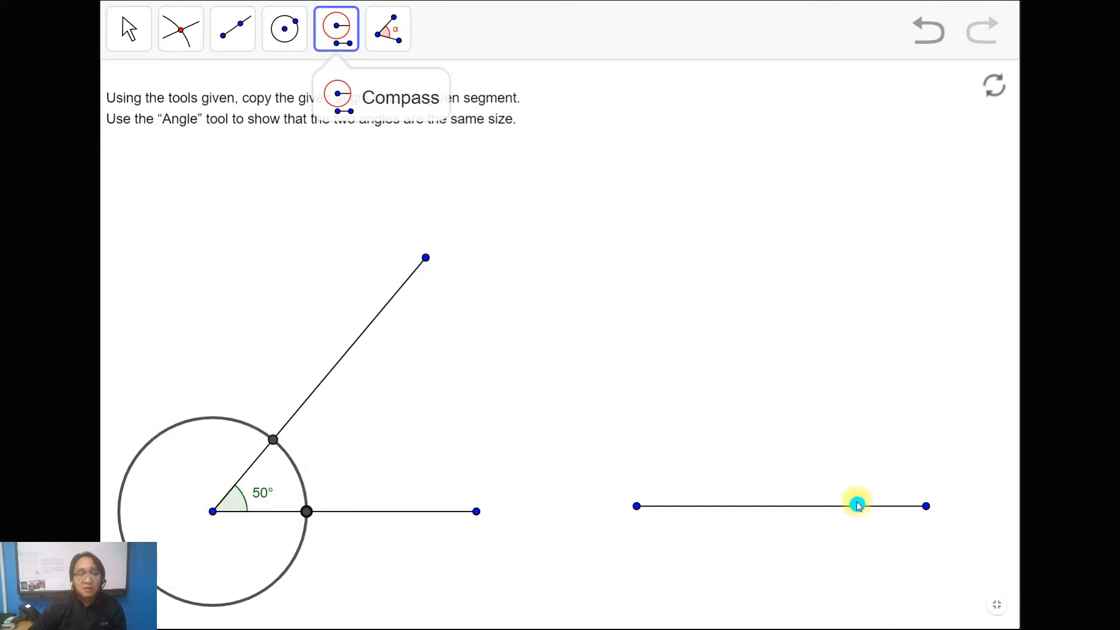
left_click(307, 513)
left_click(212, 512)
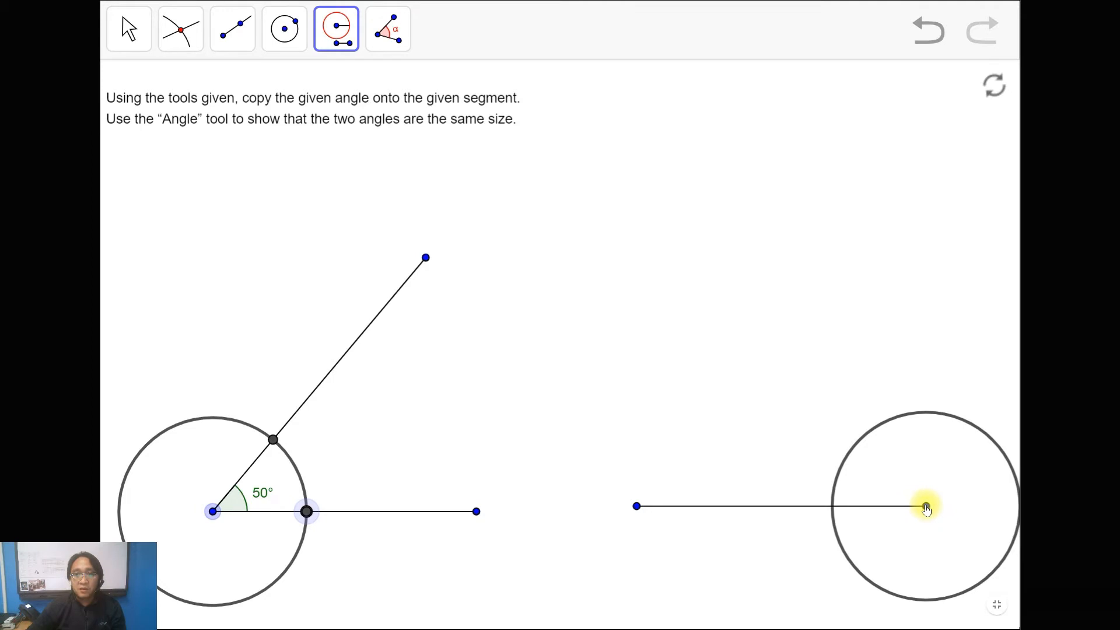
left_click(927, 506)
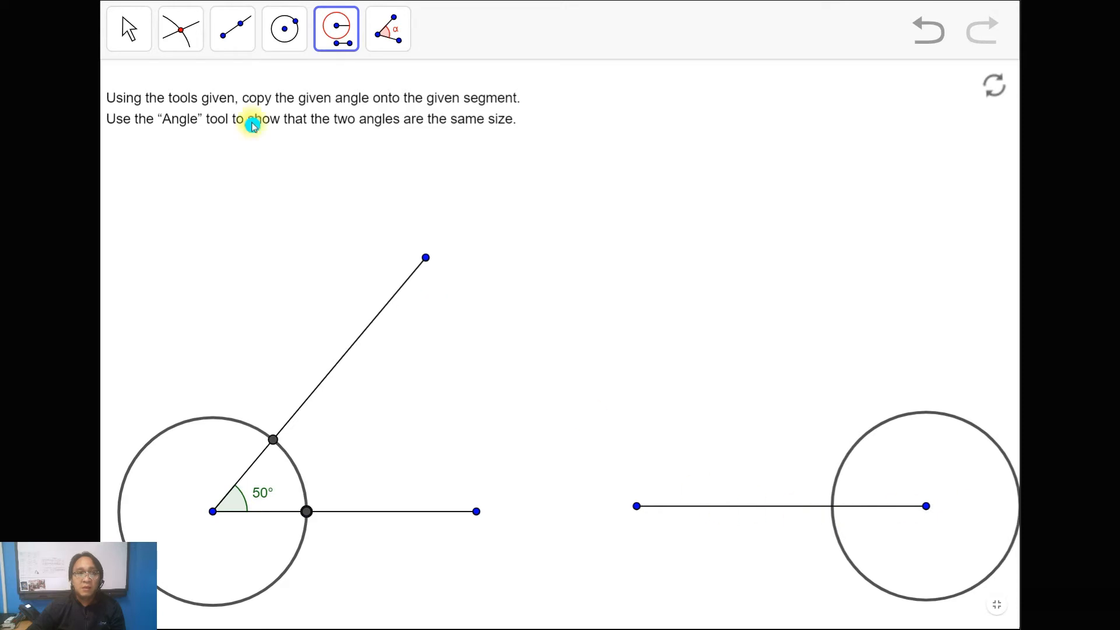
left_click(182, 29)
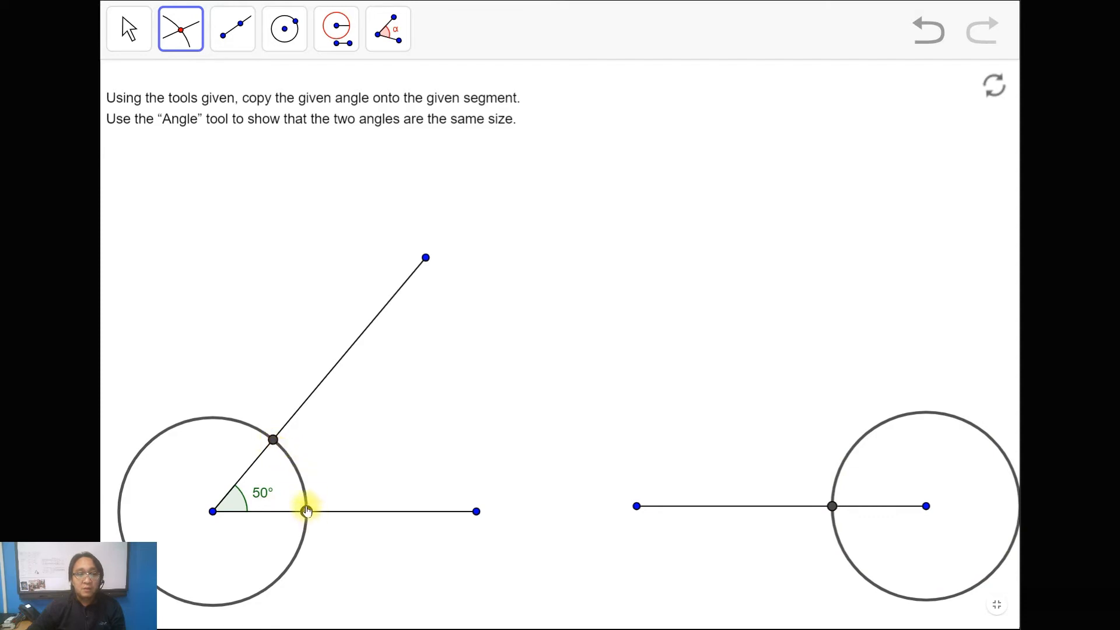
left_click(275, 451)
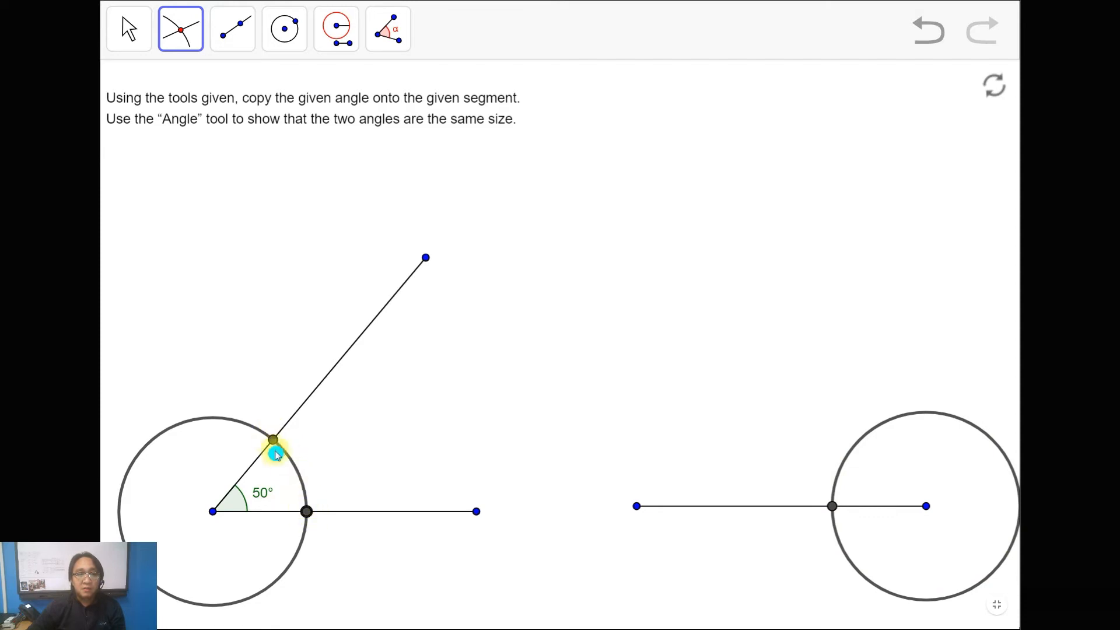
Step: Draw a circle centred on the intersection on the angle's horizontal side, through the intersection on its slanted side
left_click(286, 40)
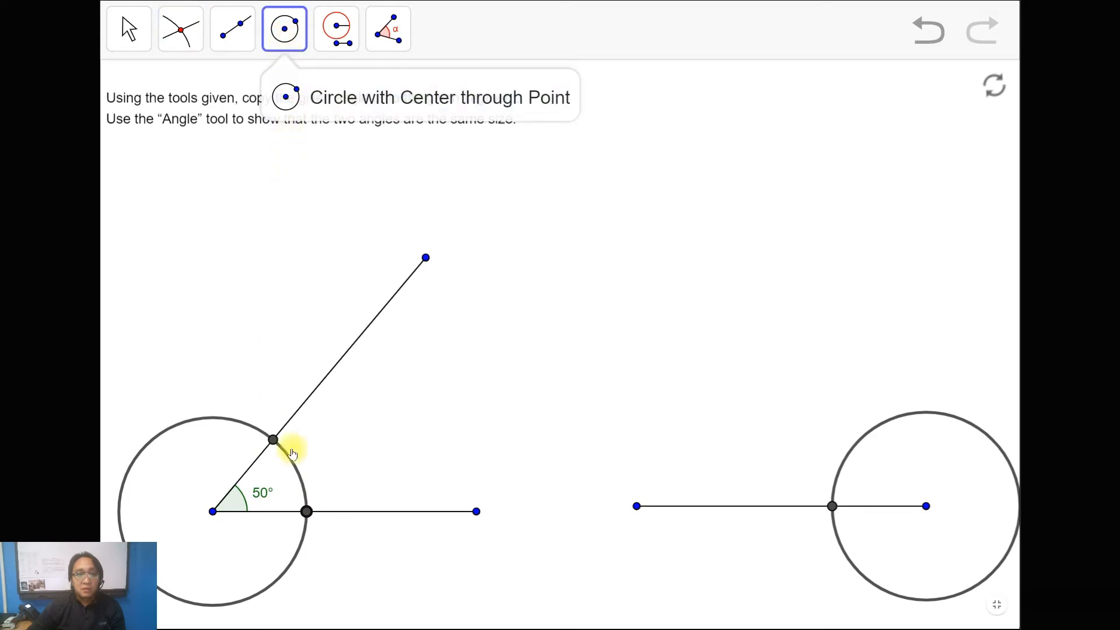
left_click(308, 512)
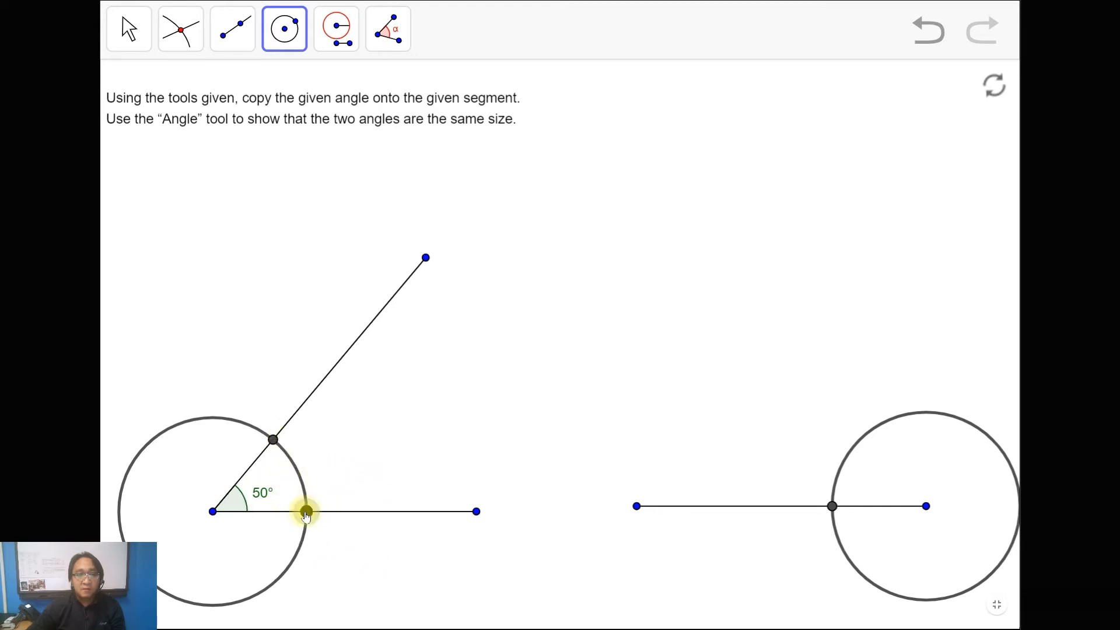
left_click(273, 440)
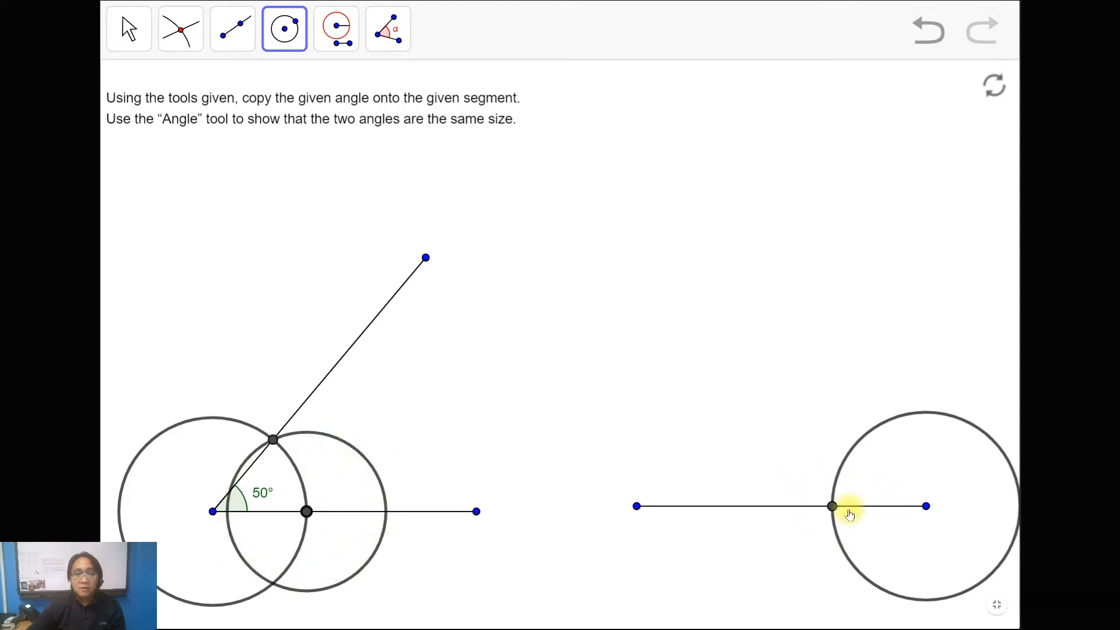
Step: Use Compass to copy the distance between the angle's two intersections onto the segment's intersection point, and mark the circles' upper crossing
left_click(335, 31)
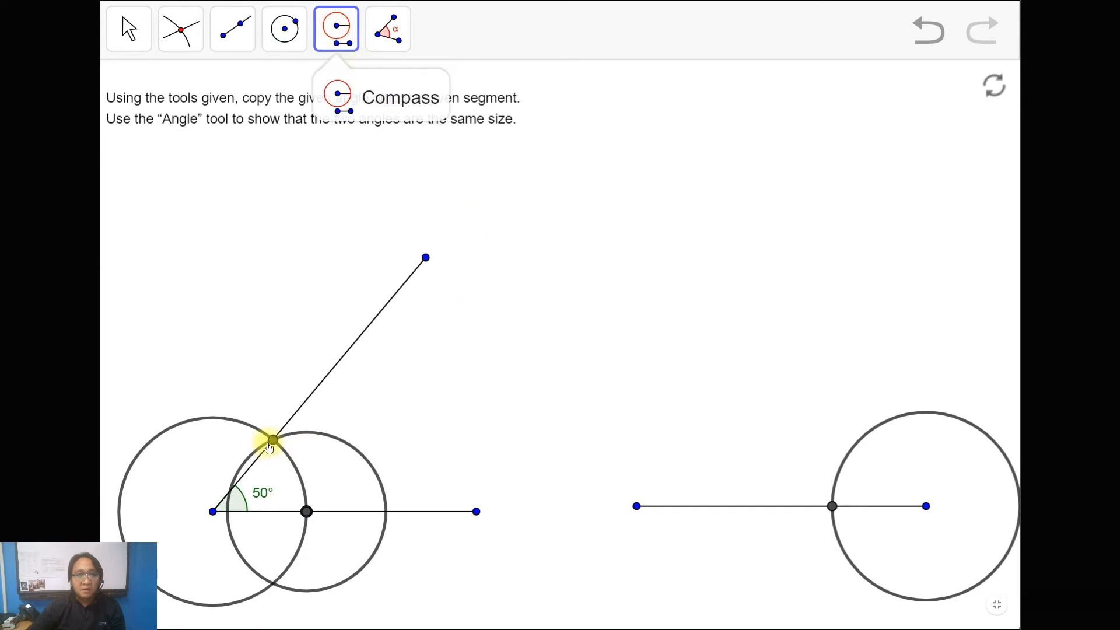
left_click(273, 440)
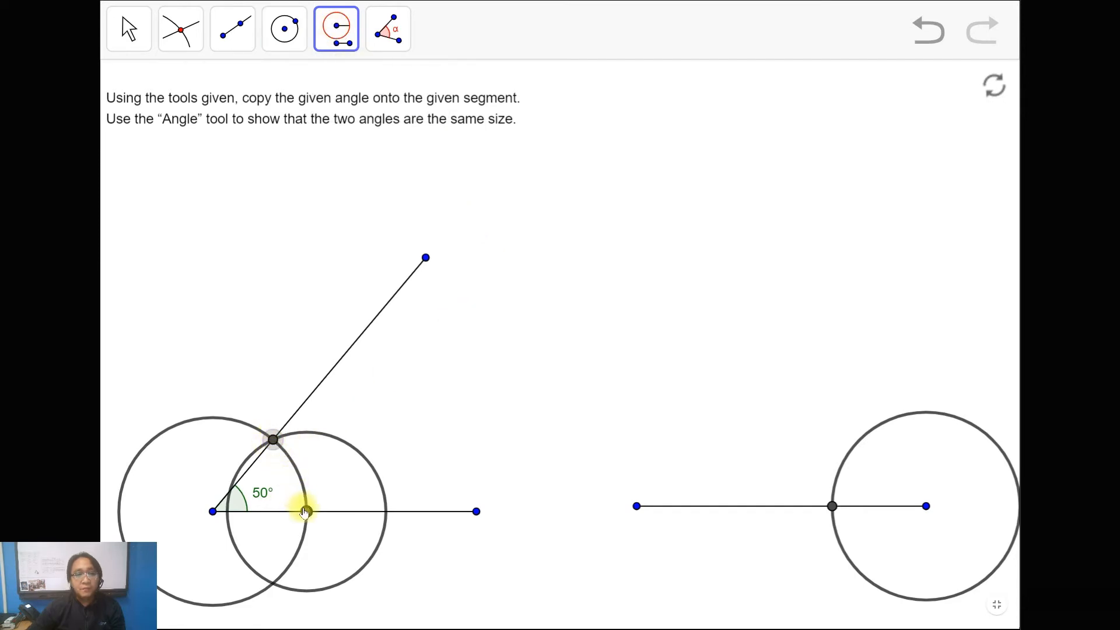
left_click(306, 512)
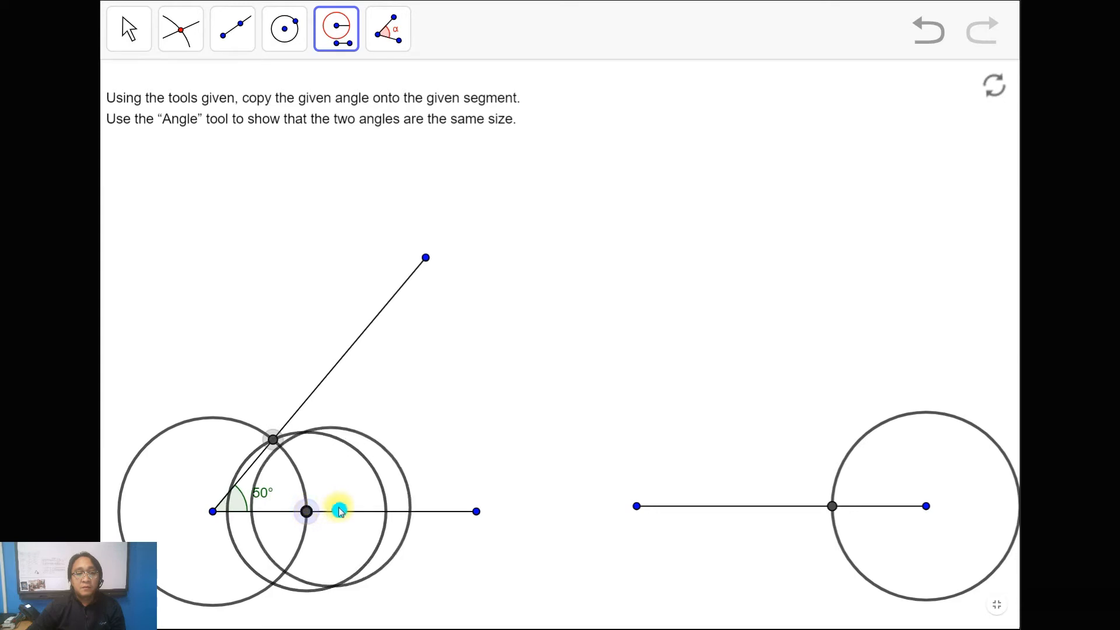
left_click(833, 508)
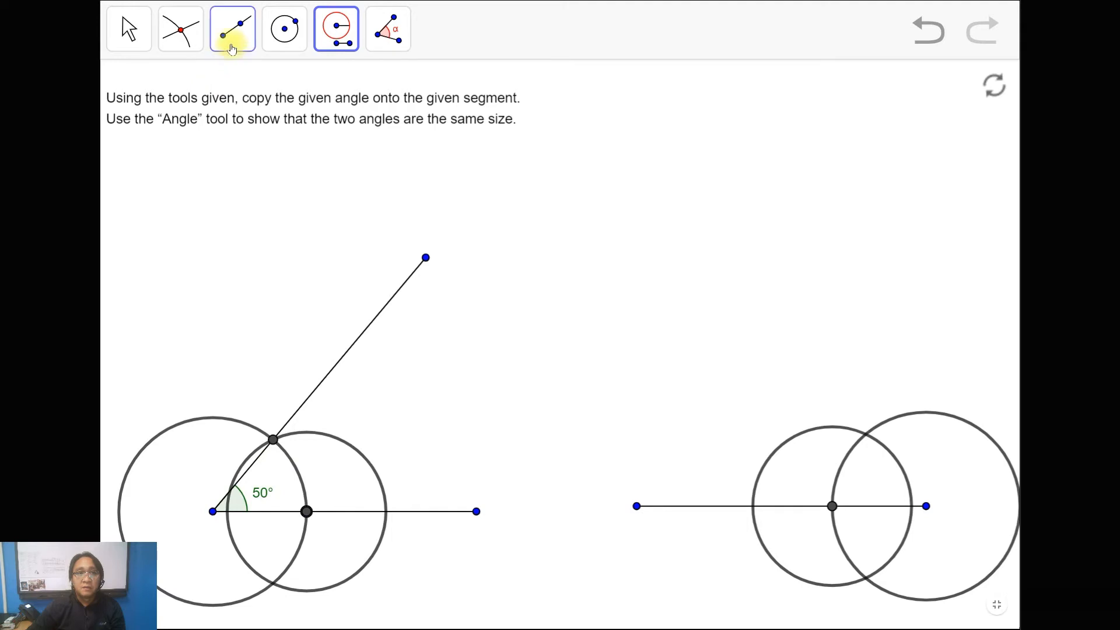
left_click(195, 40)
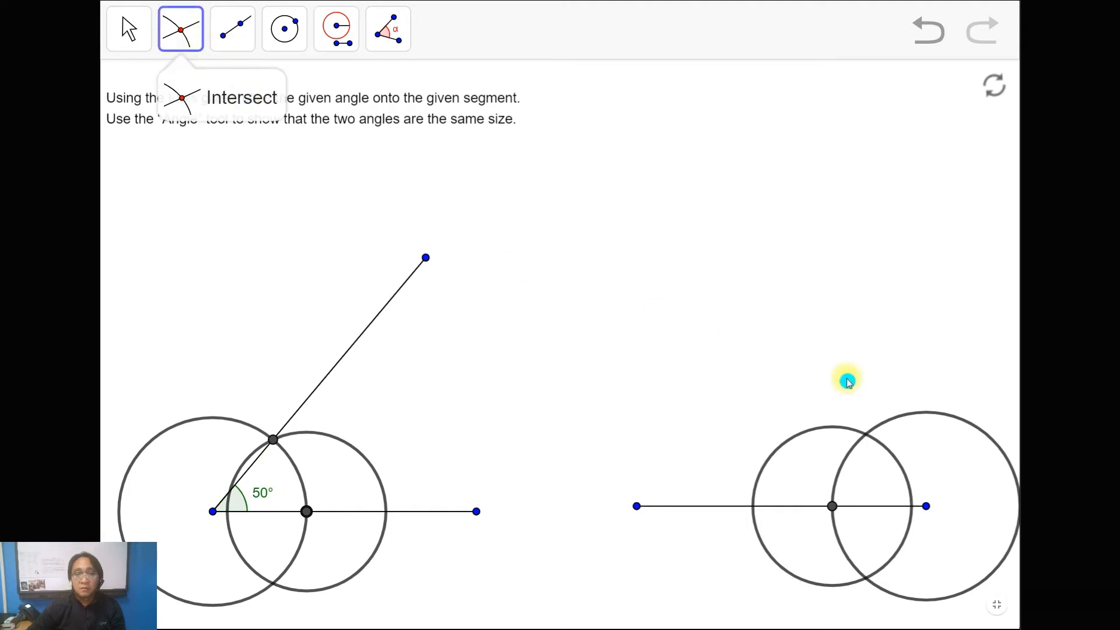
left_click(867, 437)
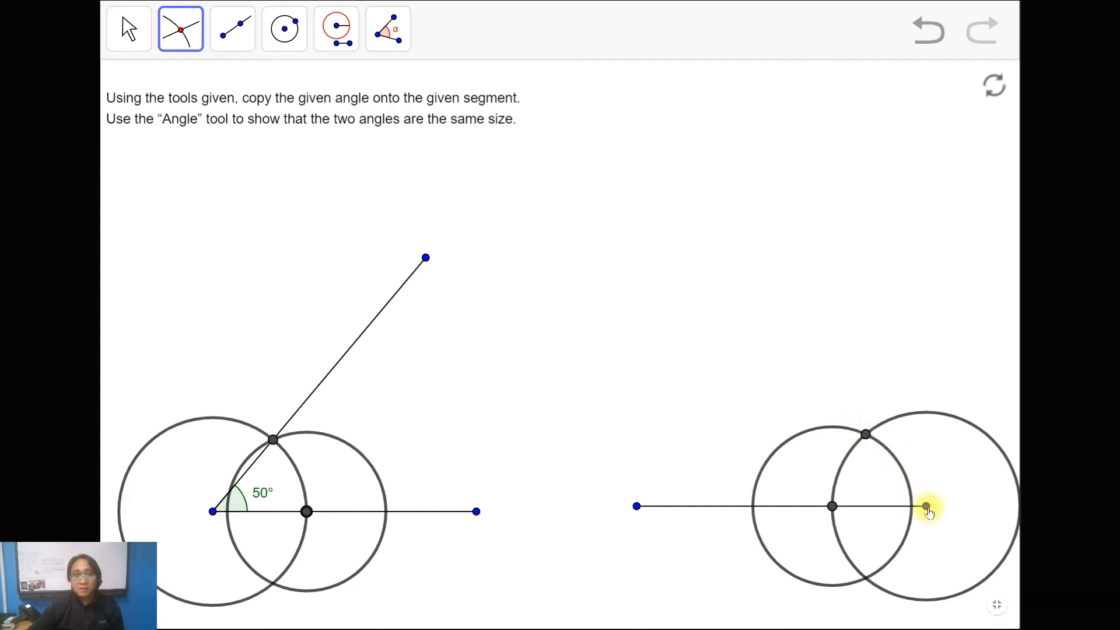
Step: Draw a ray from the given segment's right endpoint through the upper crossing of the two circles
left_click(238, 47)
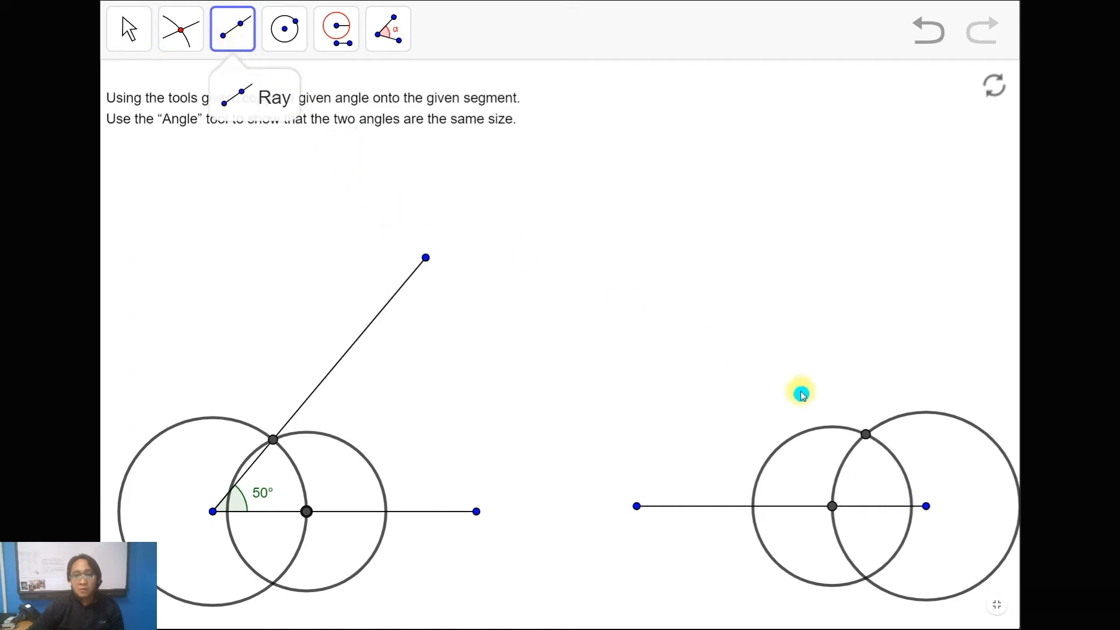
left_click(927, 506)
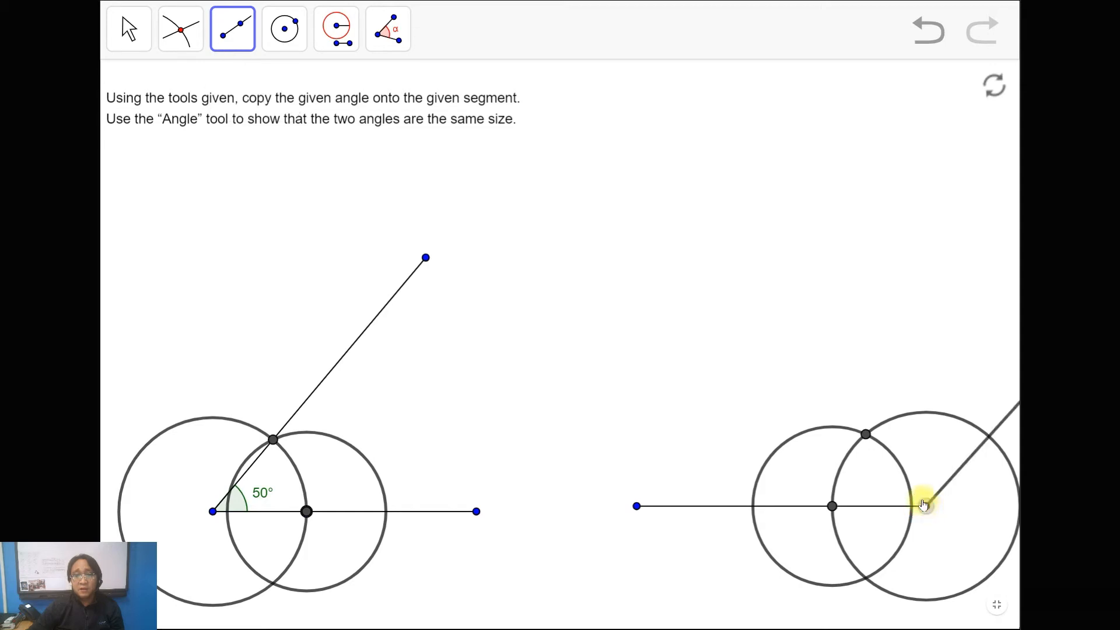
left_click(866, 435)
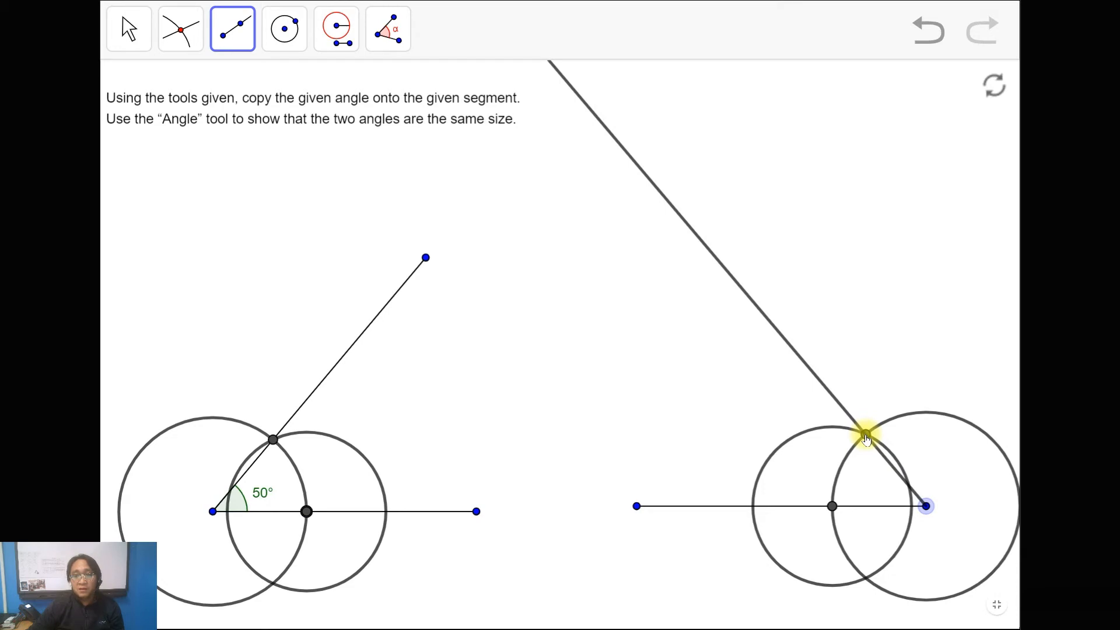
left_click(867, 435)
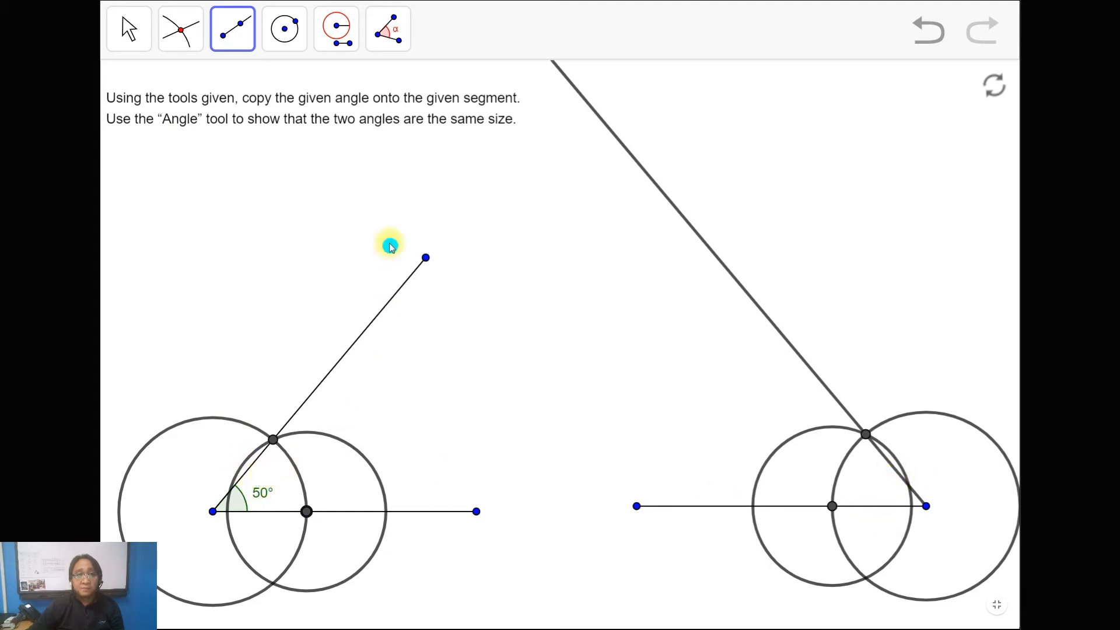
Step: Measure the copied angle between the new ray and the given segment with the Angle tool
left_click(395, 40)
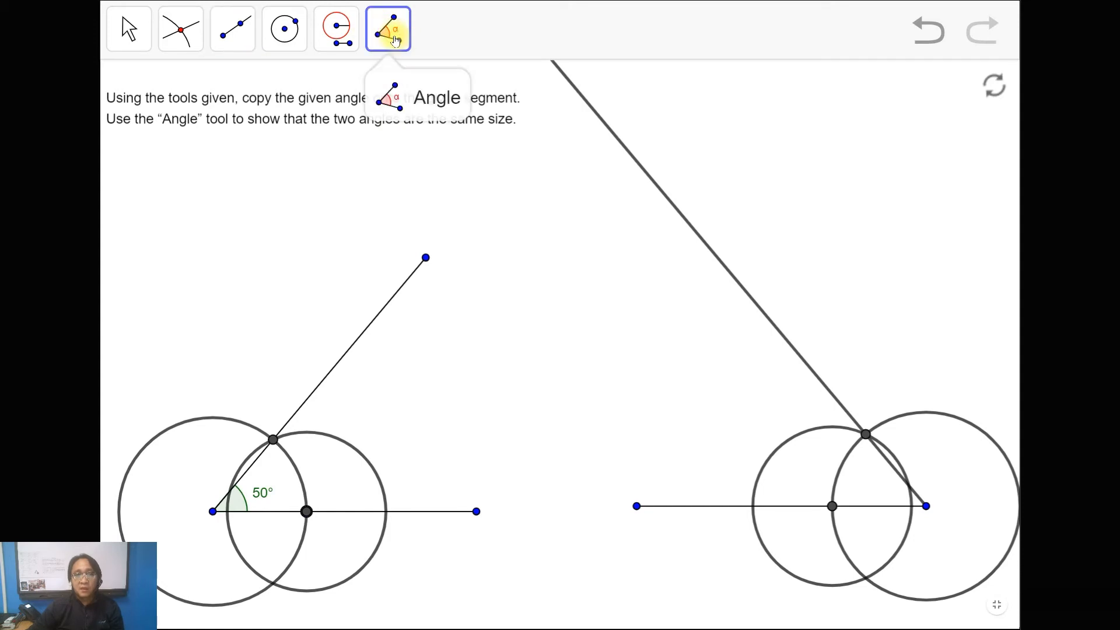
left_click(866, 436)
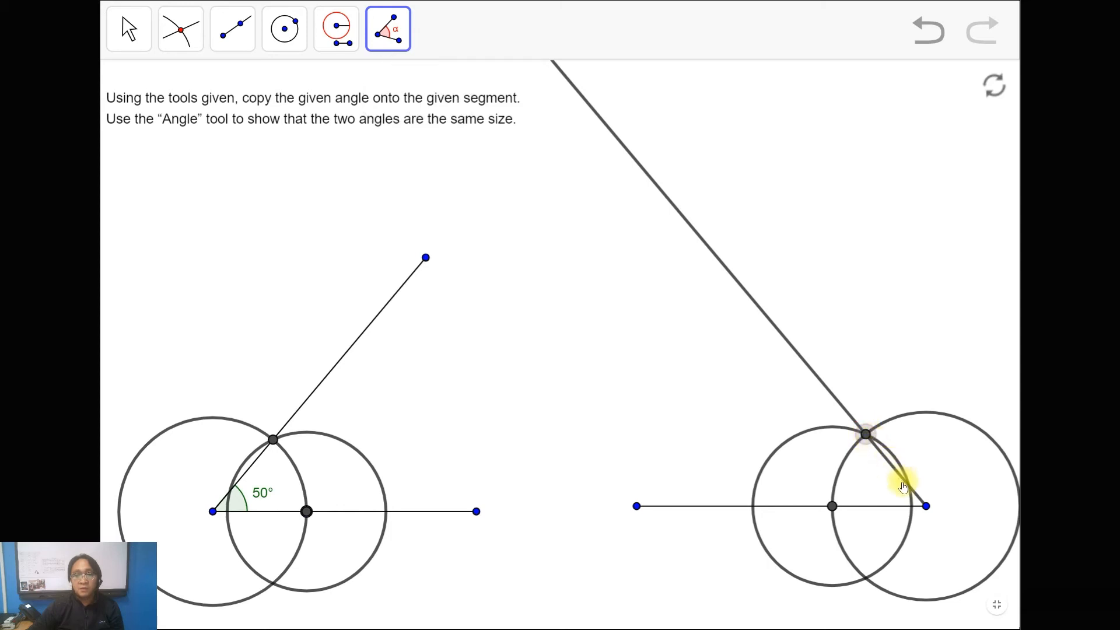
left_click(927, 507)
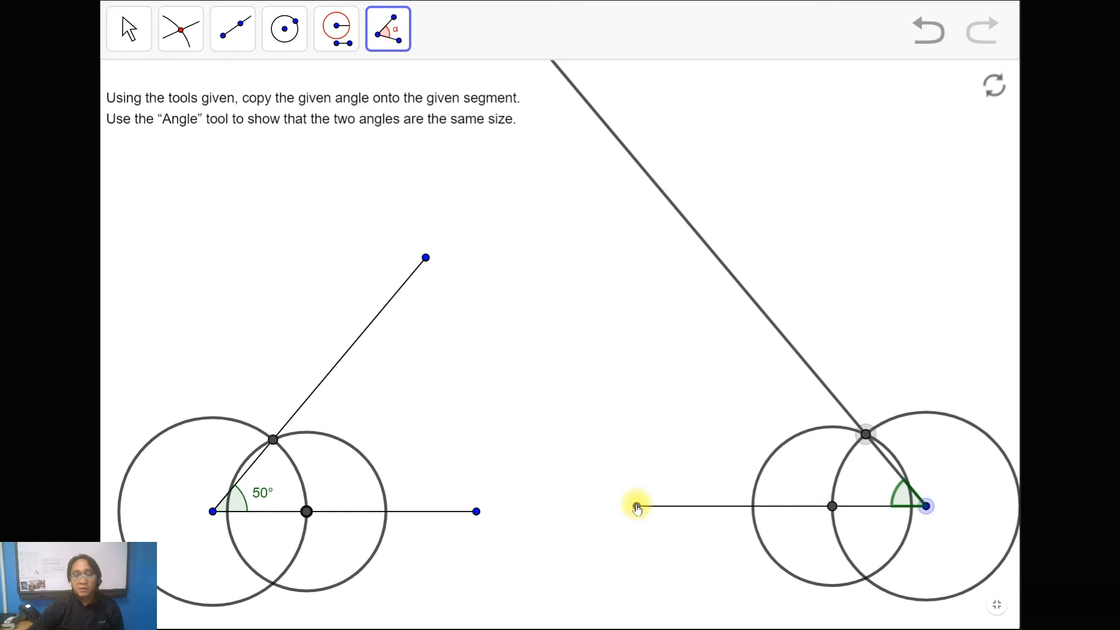
left_click(637, 506)
Step: Examine the copied angle's size up close and compare it with the given angle across the whole construction
left_click(131, 28)
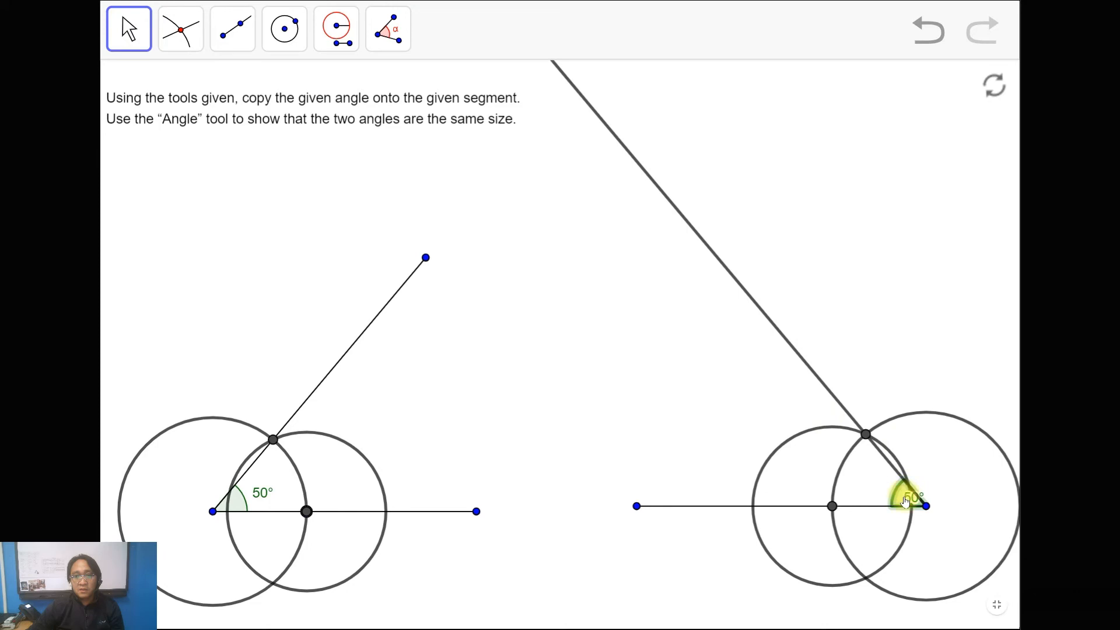
mouse_move(906, 500)
left_mouse_down()
mouse_move(358, 486)
mouse_move(275, 496)
left_mouse_up()
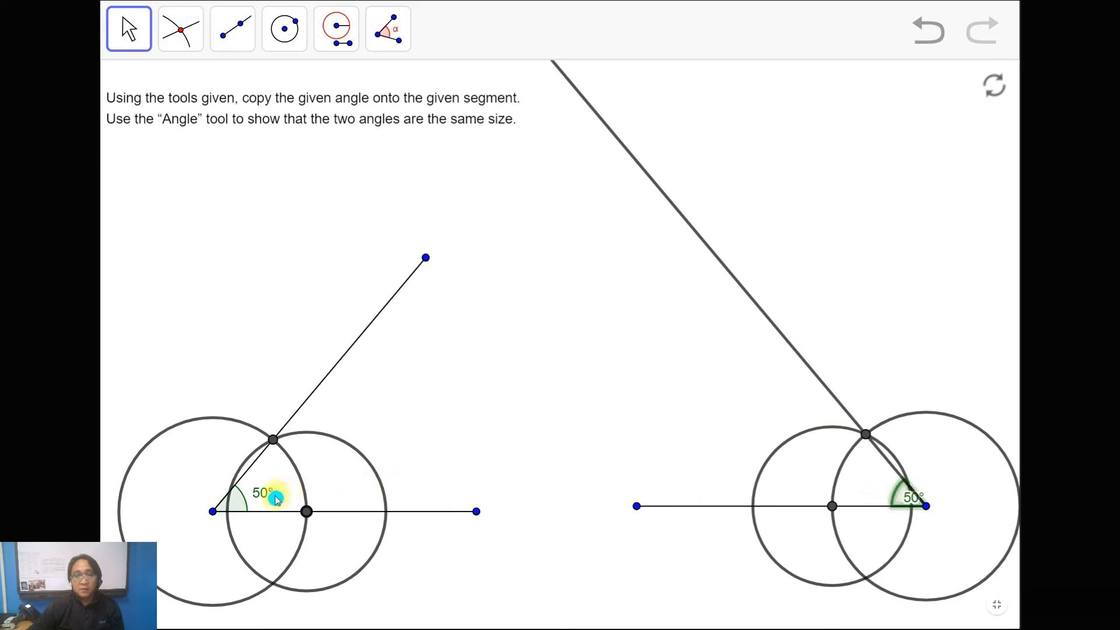
scroll(922, 503, "up", 10)
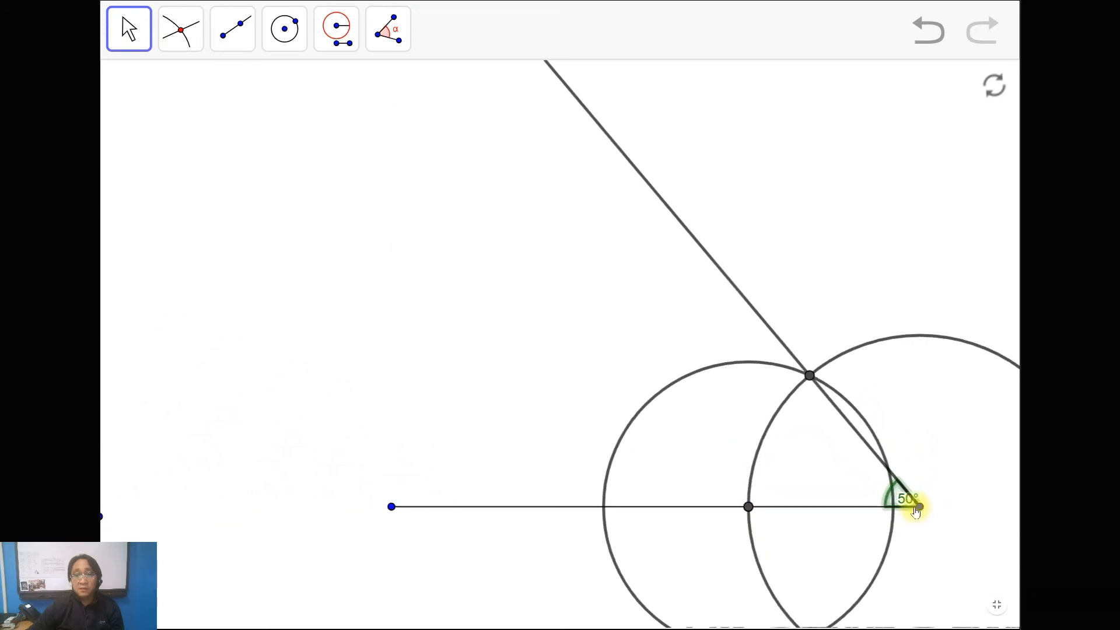
scroll(910, 518, "up", 4)
scroll(904, 515, "down", 10)
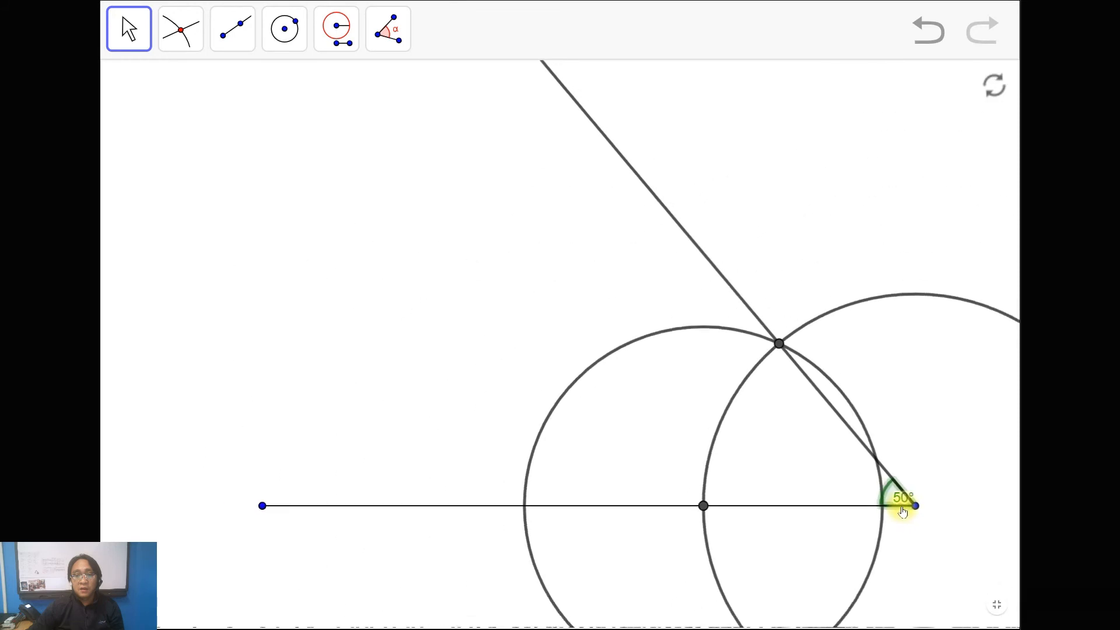
scroll(898, 511, "down", 5)
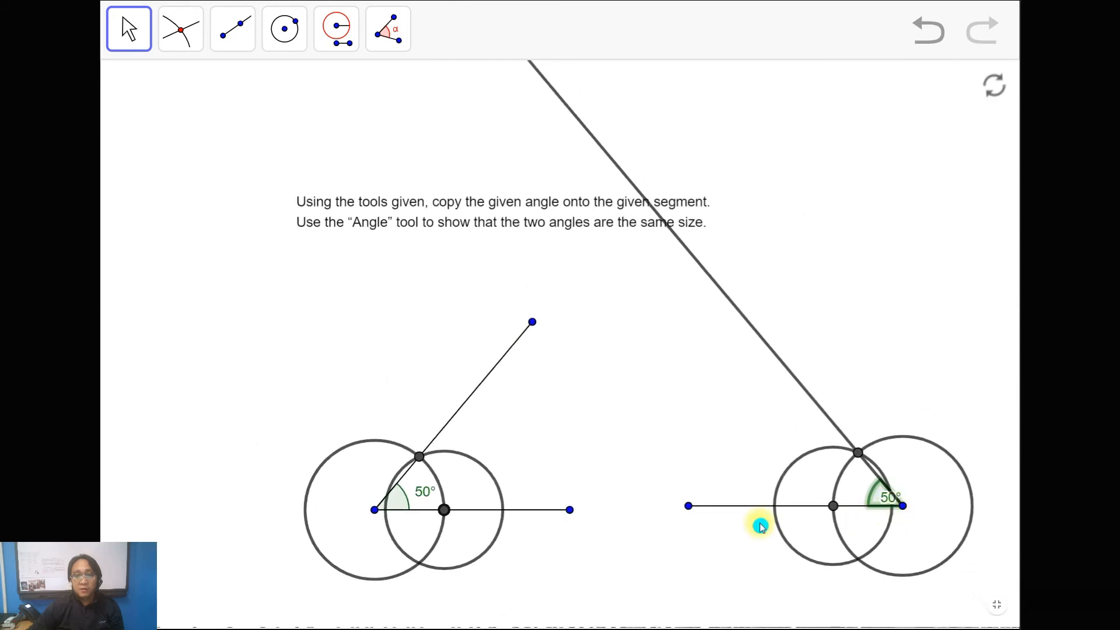
left_click_drag(592, 422, 548, 391)
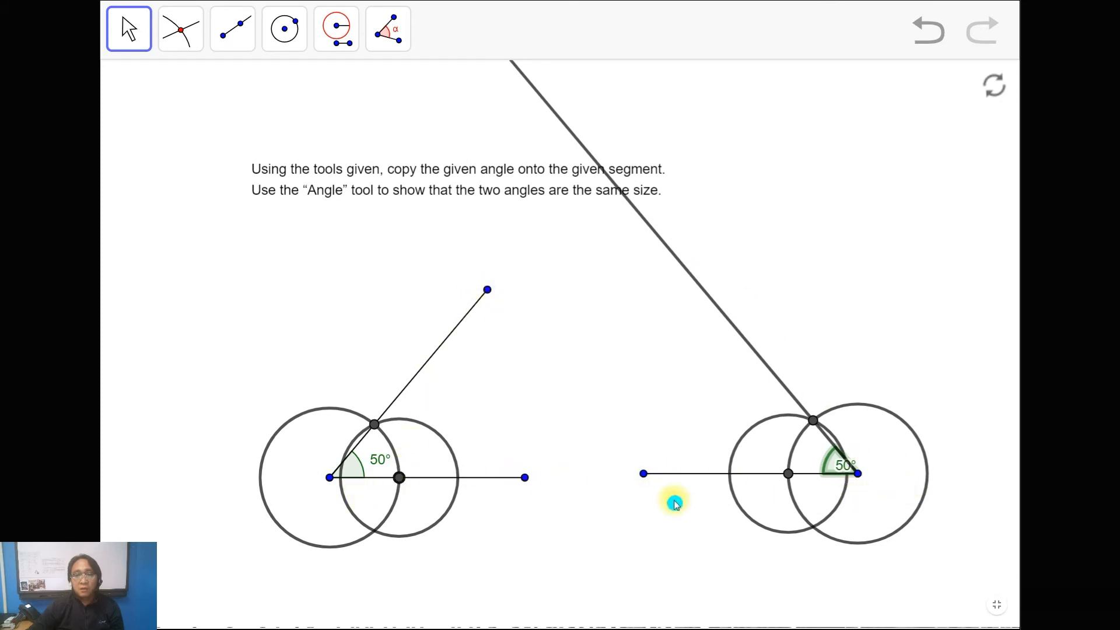
left_click(723, 341)
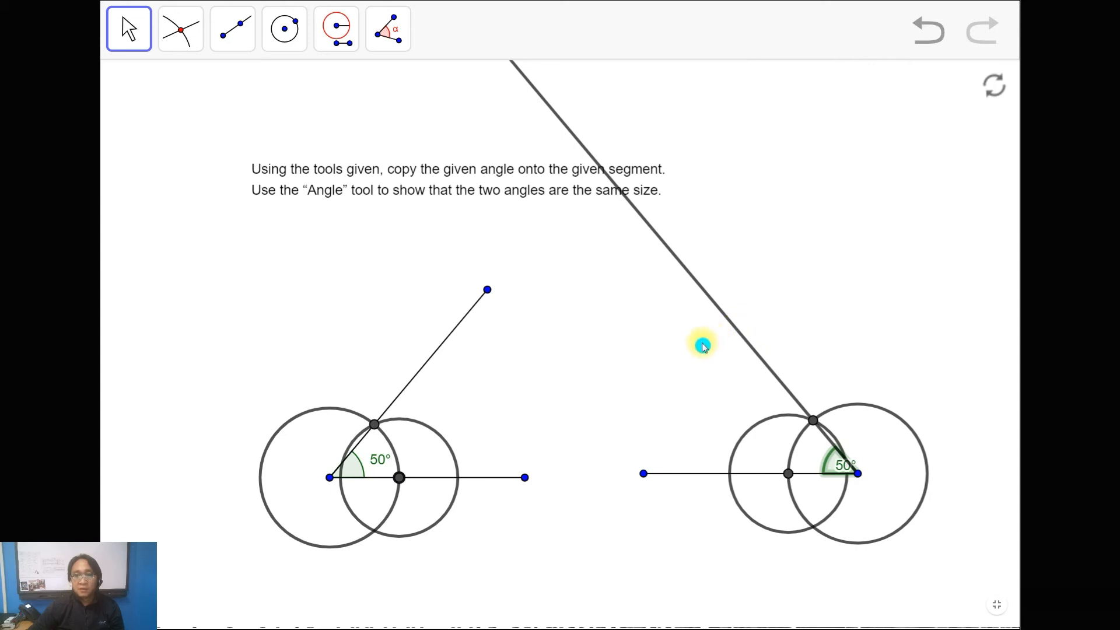
Step: Reset the construction to the original figures and move the instruction text further below the given angle
left_click(995, 86)
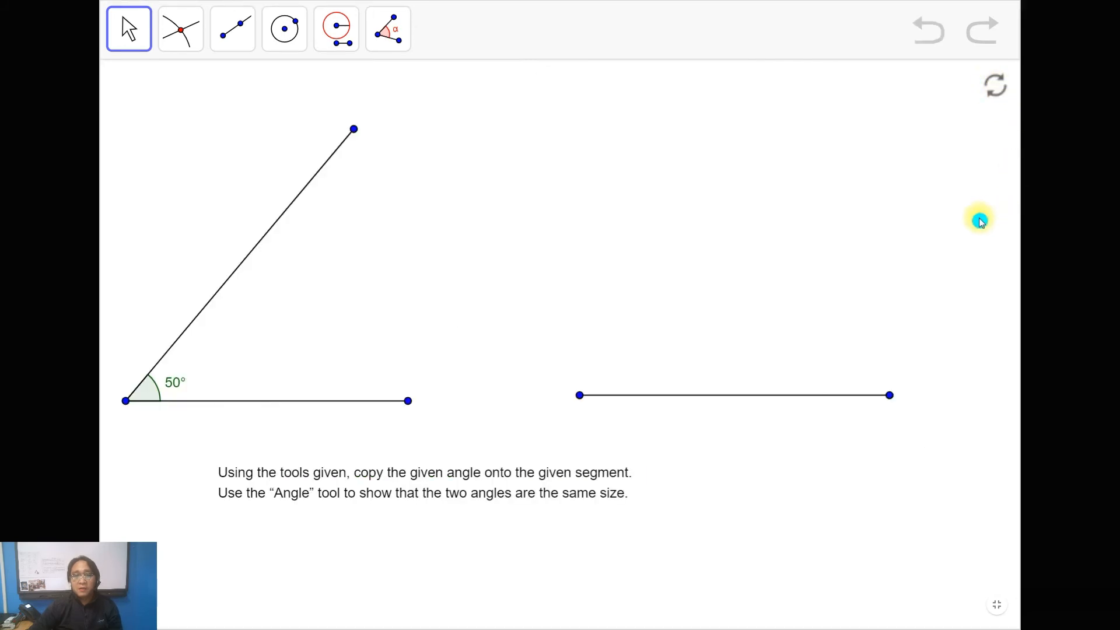
left_click(334, 483)
left_click_drag(328, 510, 356, 592)
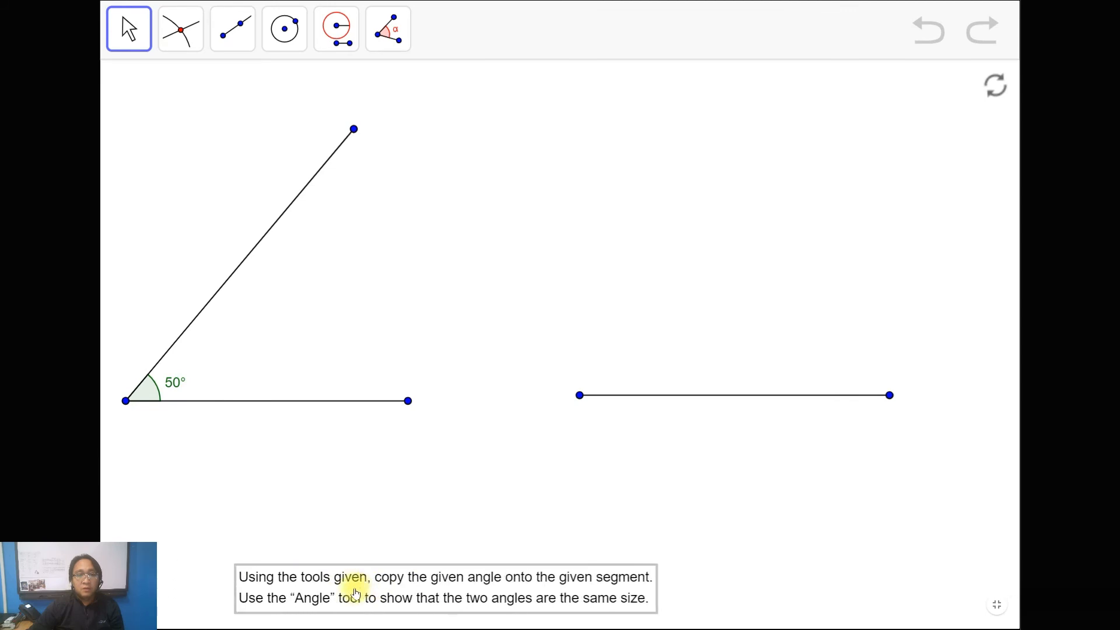
Step: Draw a new circle centred on the given angle's vertex through a point on its horizontal side
left_click_drag(440, 442, 480, 426)
left_click(284, 29)
left_click(165, 402)
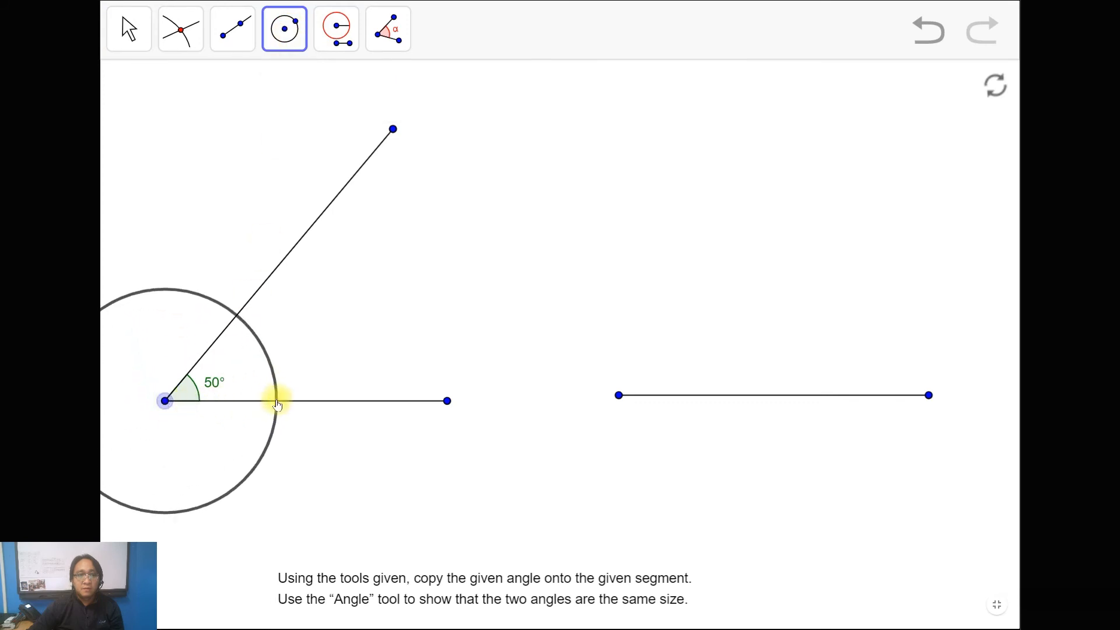